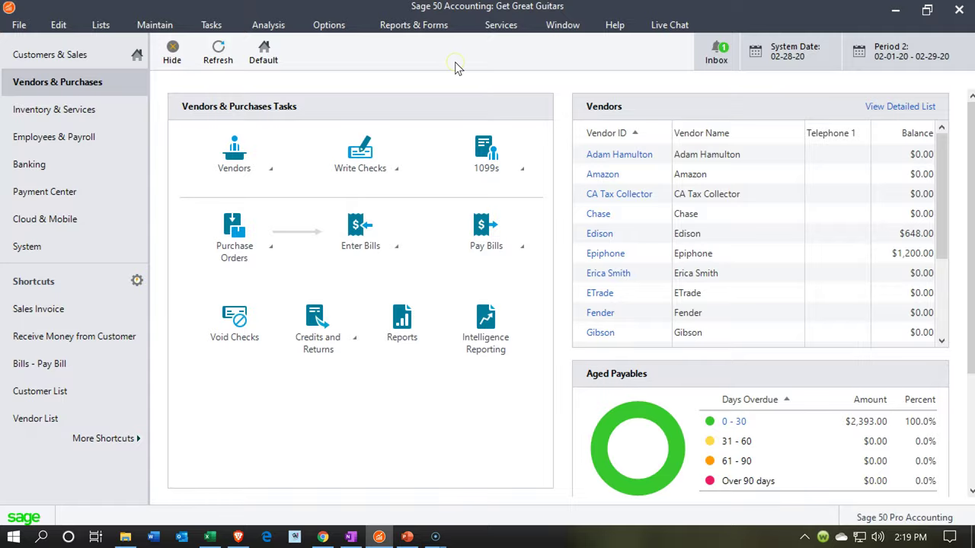
Display the standard income statement for the current period with page numbers and zero amounts turned off
{"action": "left_click", "coordinate": [70, 55]}
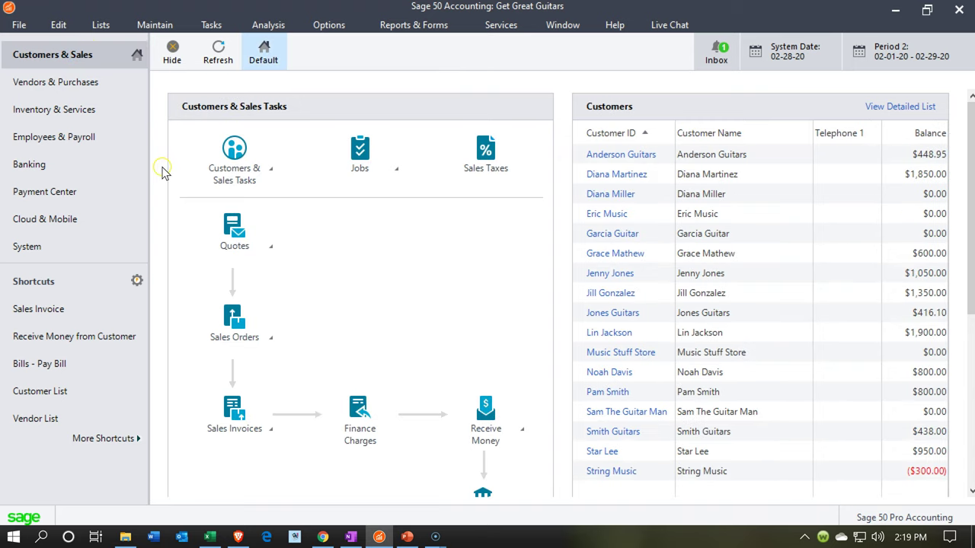
{"action": "left_click", "coordinate": [407, 29]}
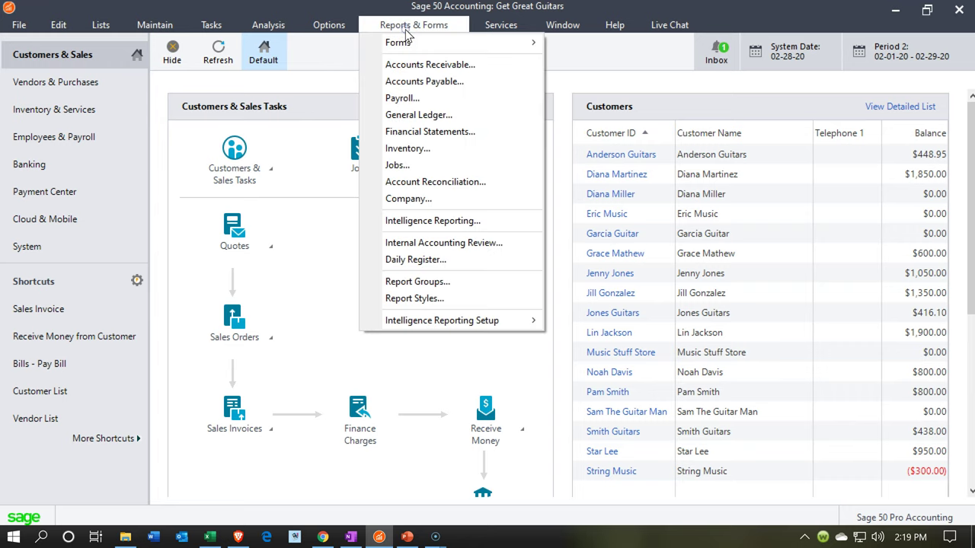
{"action": "left_click", "coordinate": [457, 133]}
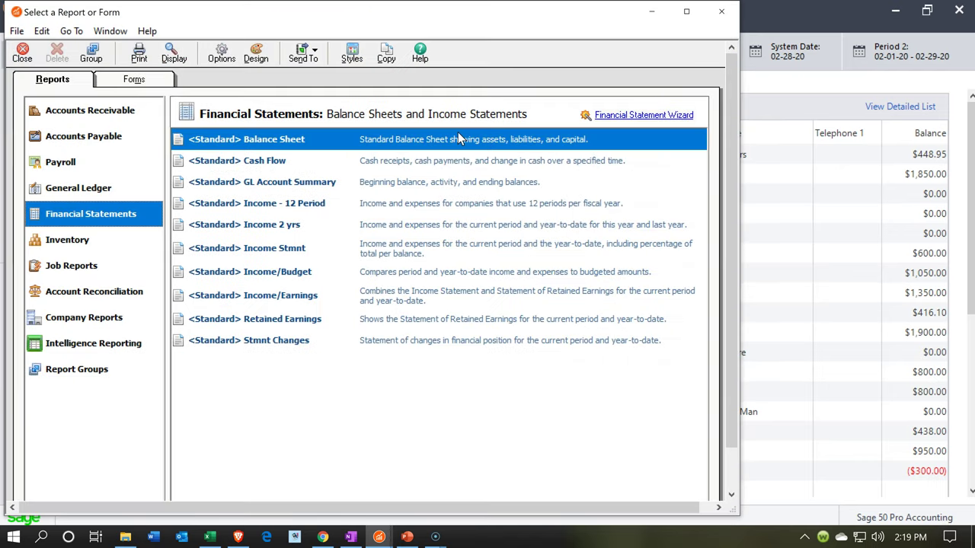
{"action": "double_click", "coordinate": [257, 247]}
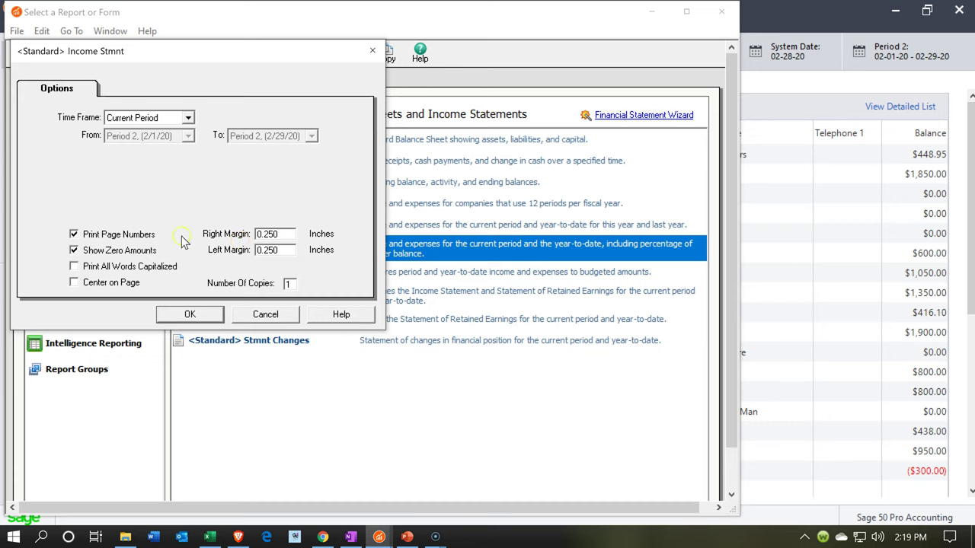
{"action": "left_click", "coordinate": [73, 250]}
{"action": "left_click", "coordinate": [74, 234]}
{"action": "left_click", "coordinate": [73, 250]}
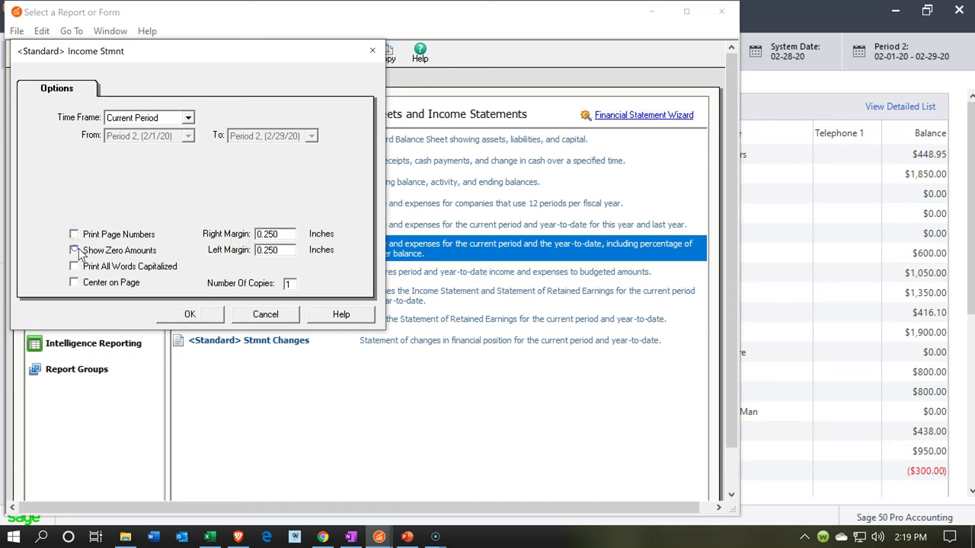
{"action": "left_click", "coordinate": [189, 316]}
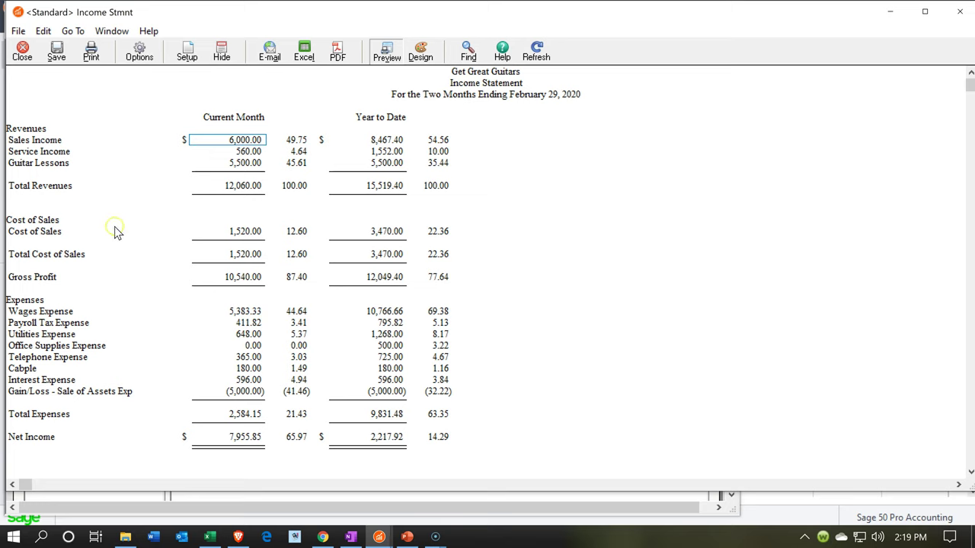
Examine the income statement's revenue and expense lines, put the report aside and close the report selection window
{"action": "left_click", "coordinate": [83, 213]}
{"action": "left_click", "coordinate": [892, 11]}
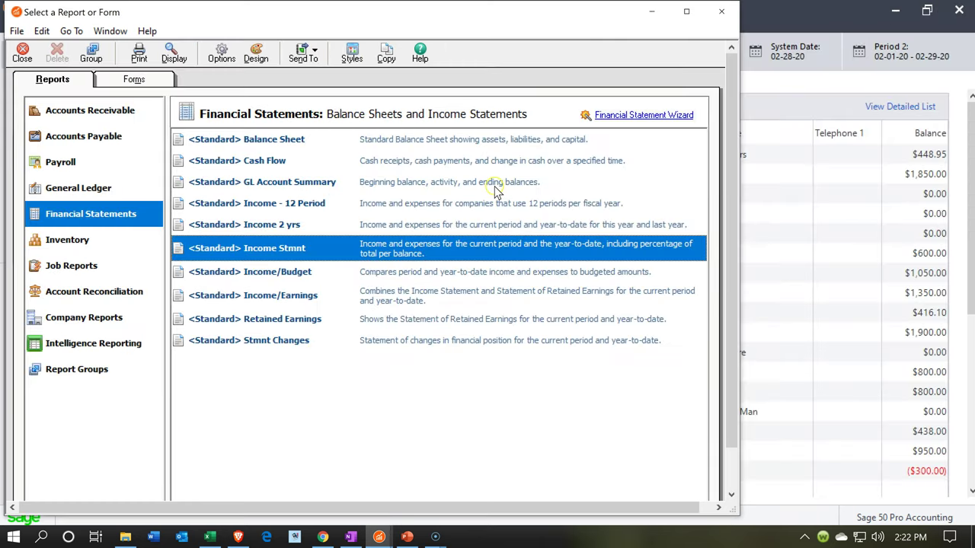
{"action": "left_click", "coordinate": [720, 14]}
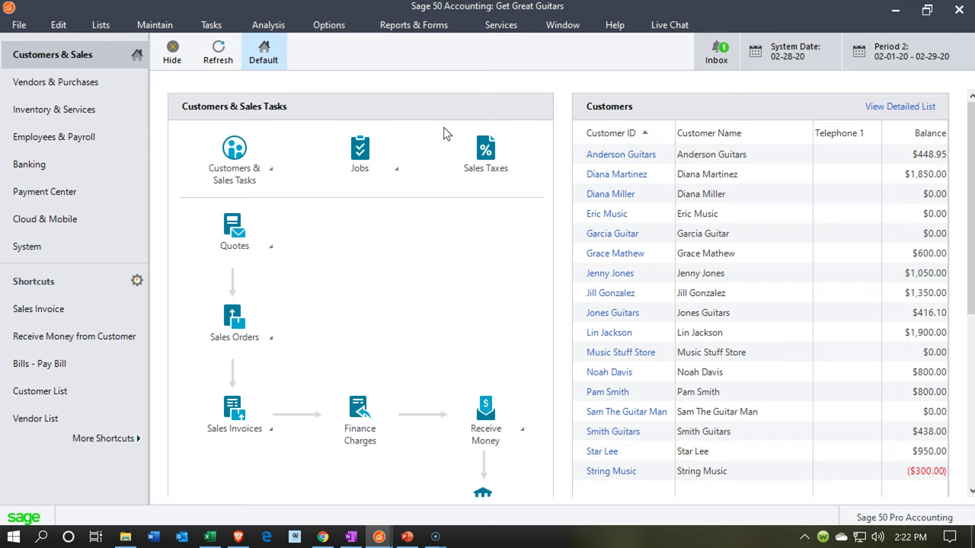
Open a blank customer receipt for receiving money and enlarge its window to full screen
{"action": "left_click", "coordinate": [388, 302]}
{"action": "left_click", "coordinate": [264, 438]}
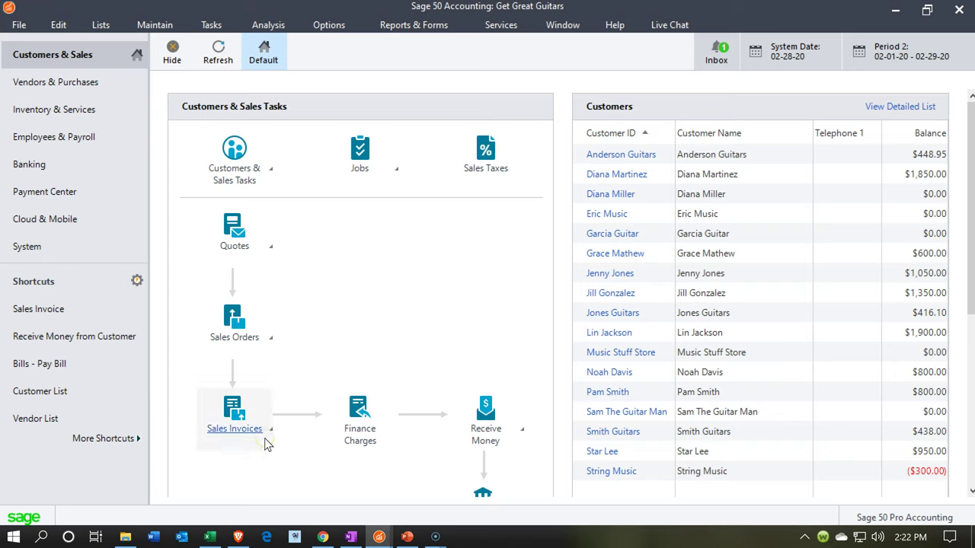
{"action": "left_click", "coordinate": [519, 437]}
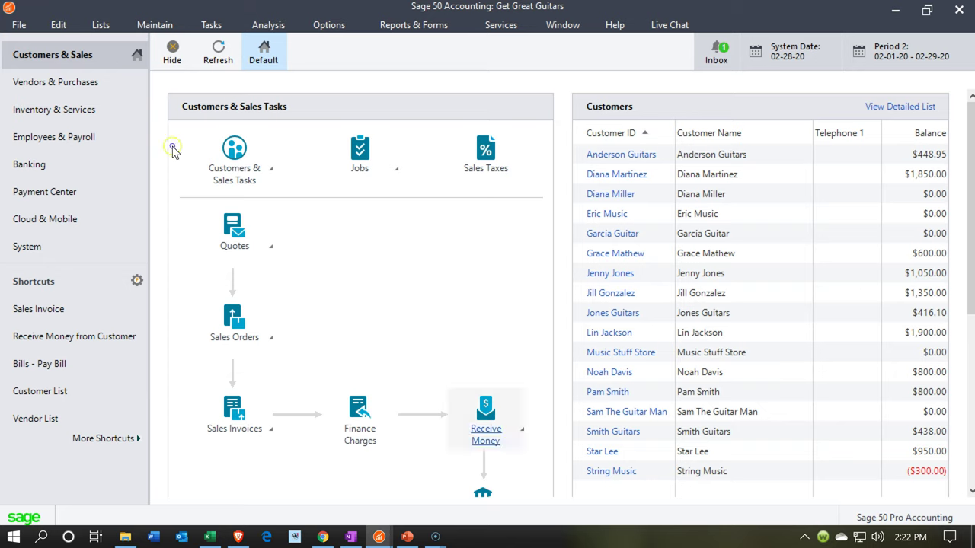
{"action": "left_click", "coordinate": [521, 431]}
{"action": "left_click", "coordinate": [579, 441]}
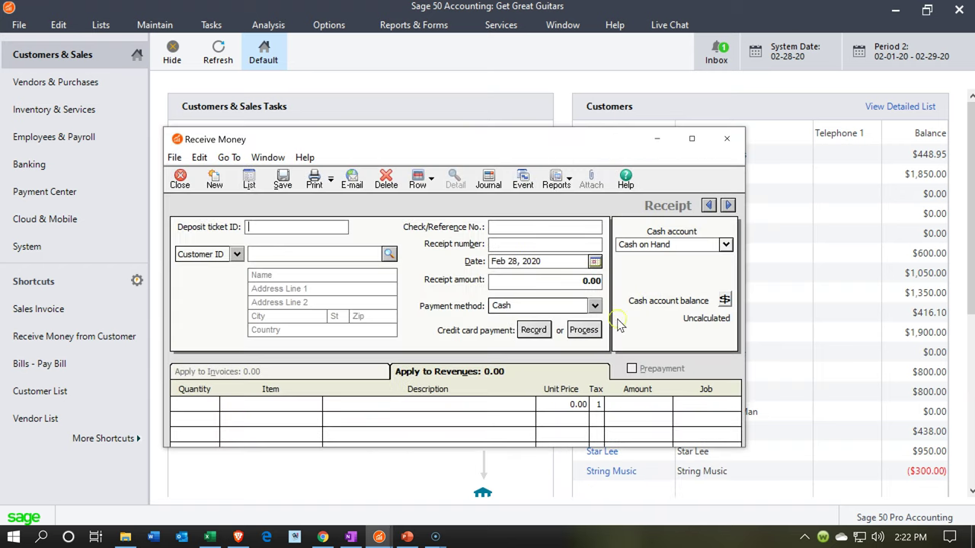
{"action": "left_click", "coordinate": [691, 139]}
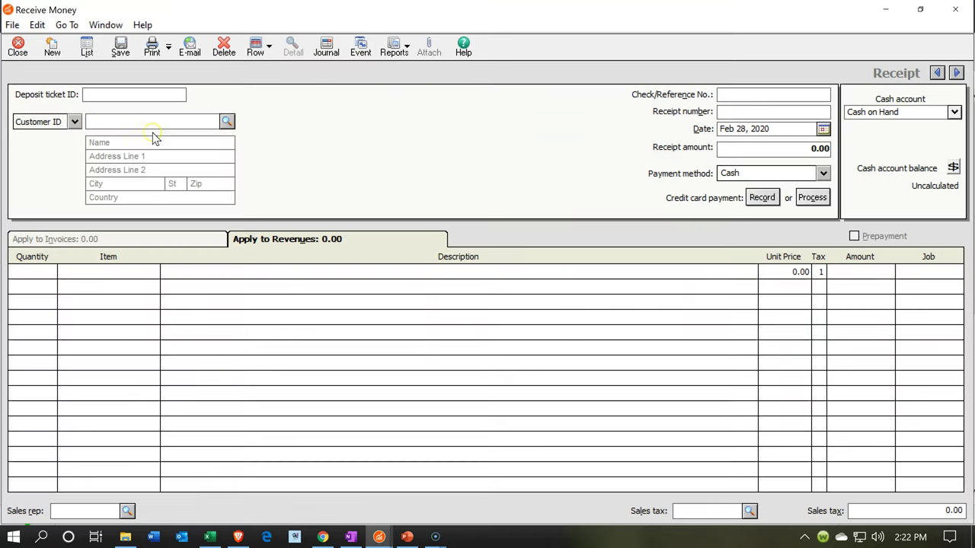
Enter deposit ticket ID 574 and choose Anderson Guitars as the customer on the receipt
{"action": "type", "text": "574"}
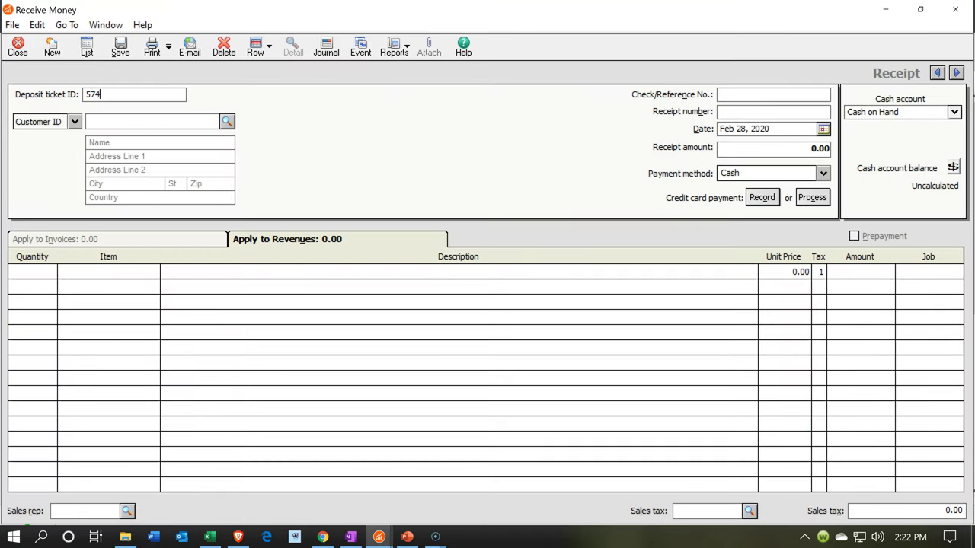
{"action": "key", "text": "Tab"}
{"action": "key", "text": "Tab"}
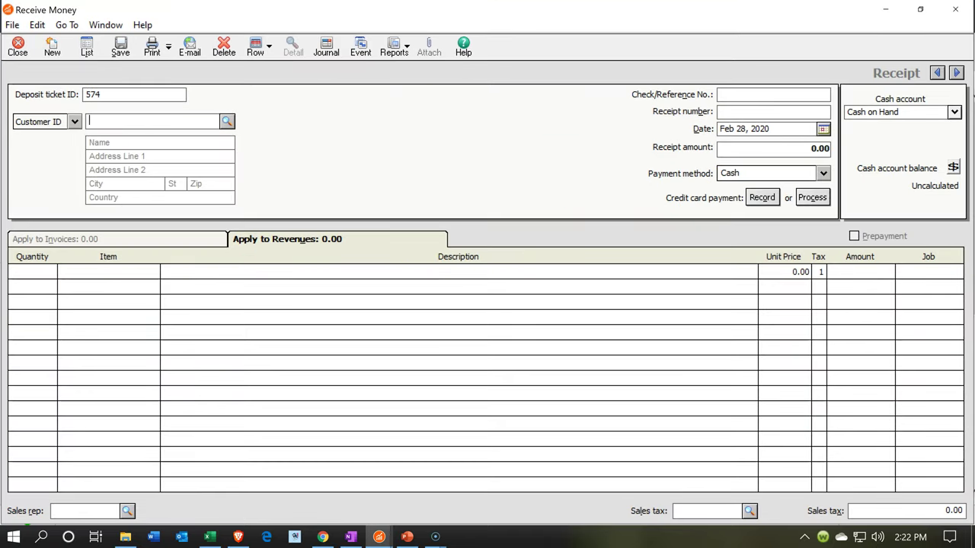
{"action": "type", "text": "Anderson Guitars"}
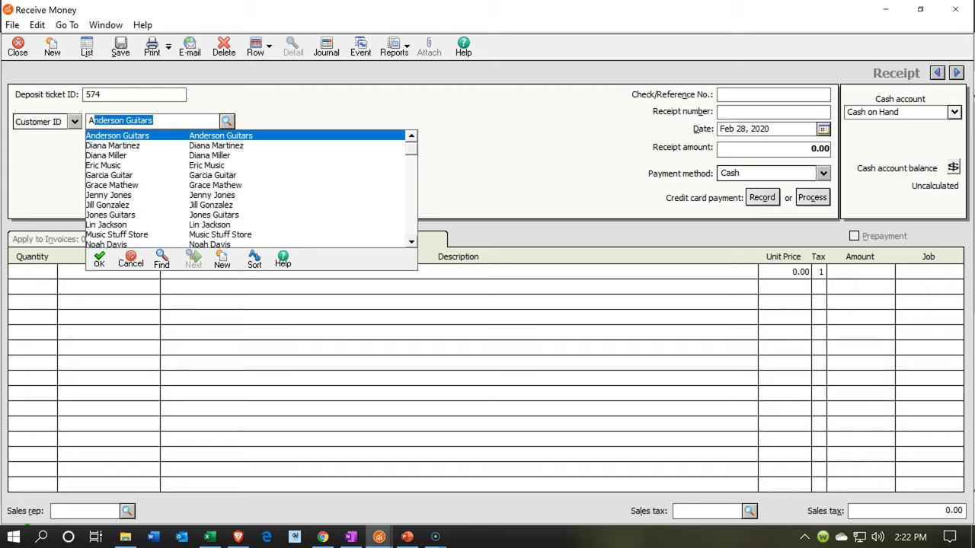
{"action": "key", "text": "Tab"}
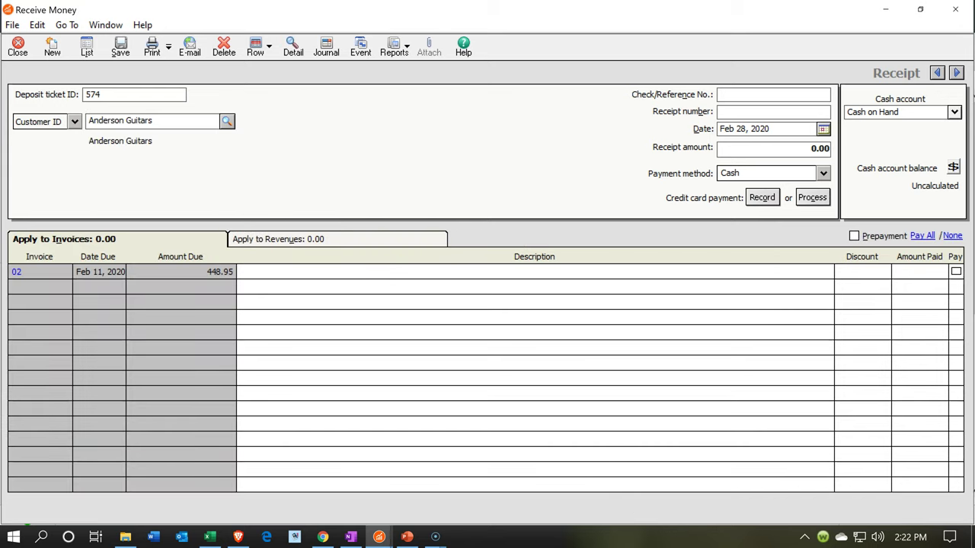
Apply the receipt to revenues, and enter check/reference number 4541 and receipt number 1374
{"action": "left_click", "coordinate": [281, 239]}
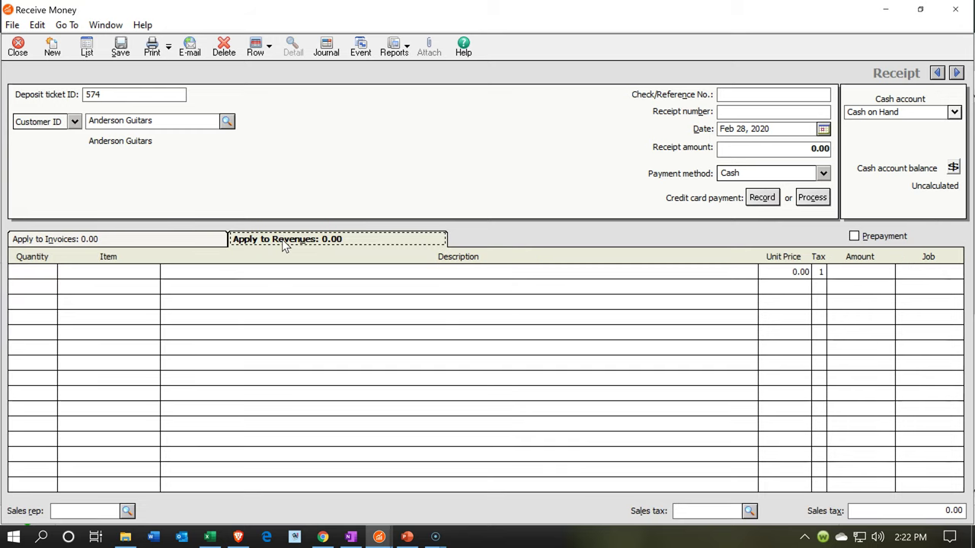
{"action": "left_click", "coordinate": [722, 91]}
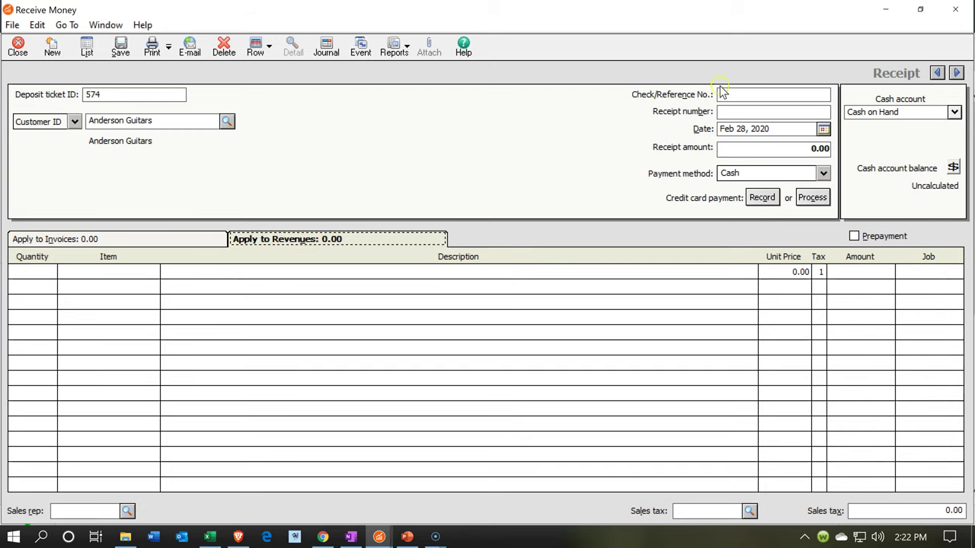
{"action": "type", "text": "4541"}
{"action": "key", "text": "Tab"}
{"action": "type", "text": "1374"}
{"action": "key", "text": "Tab"}
{"action": "key", "text": "Tab"}
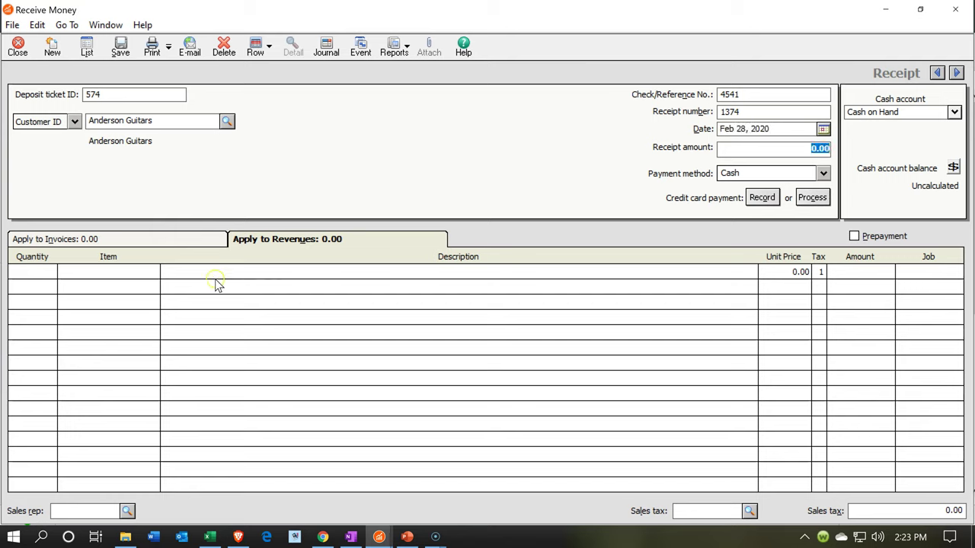
Create a new inventory item from the receipt's first line item lookup, with the item ID Band Set
{"action": "left_click", "coordinate": [147, 278]}
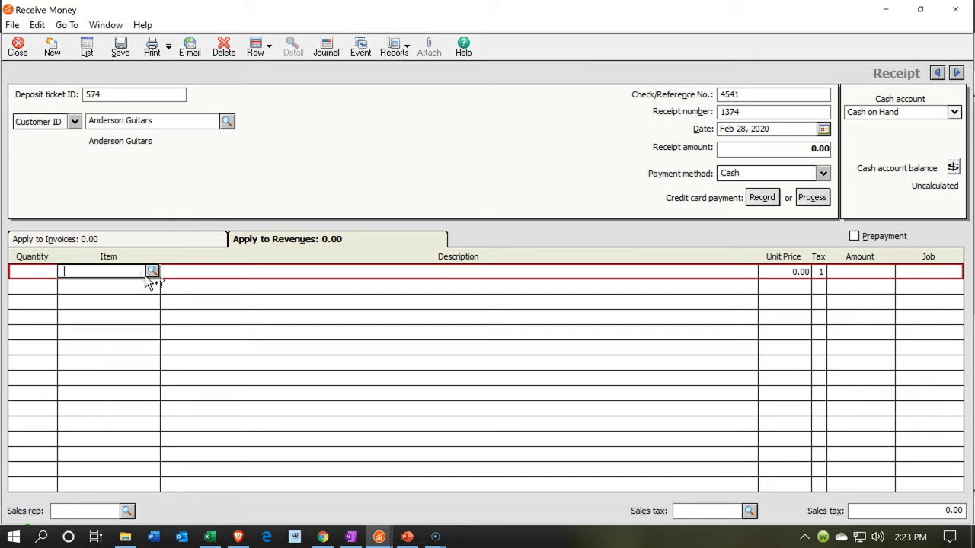
{"action": "left_click", "coordinate": [153, 272]}
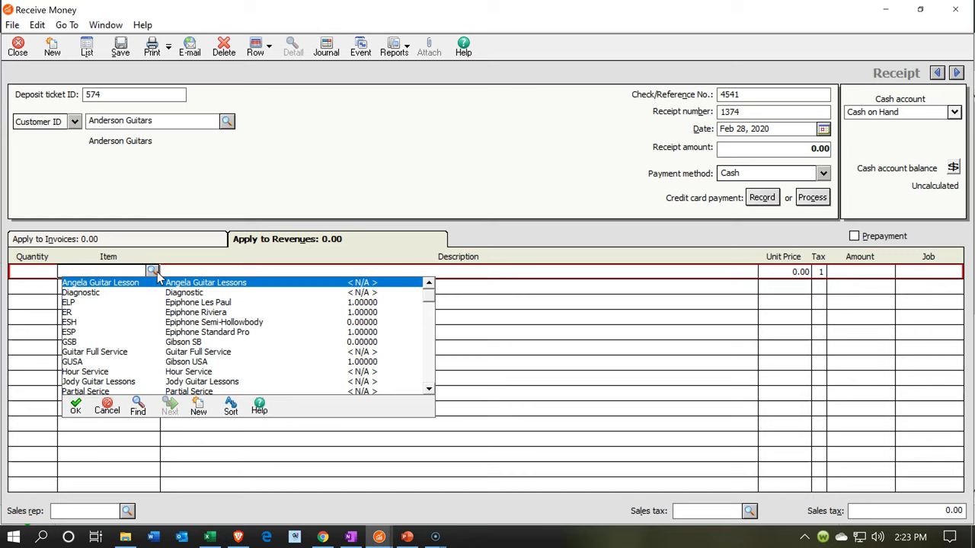
{"action": "left_click", "coordinate": [229, 424]}
{"action": "left_click", "coordinate": [196, 405]}
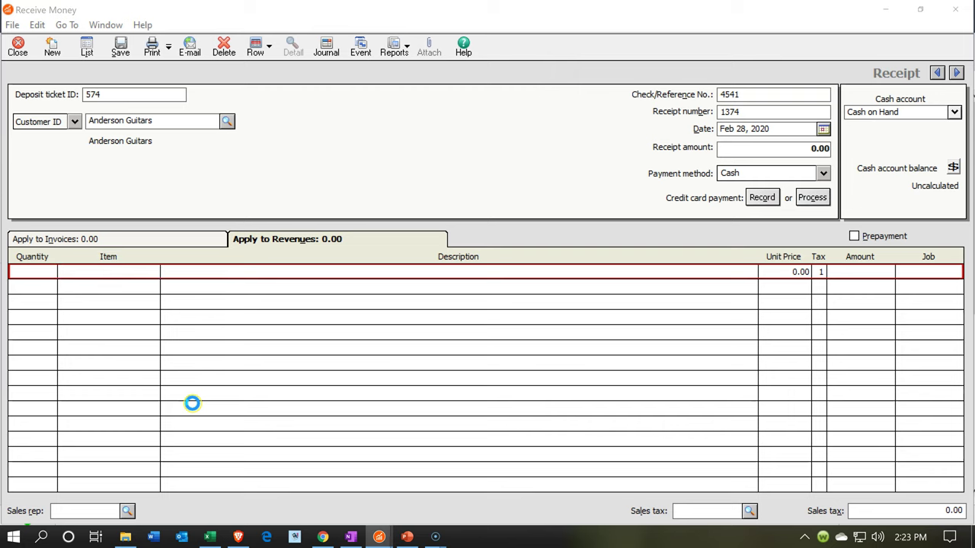
{"action": "left_click", "coordinate": [505, 66]}
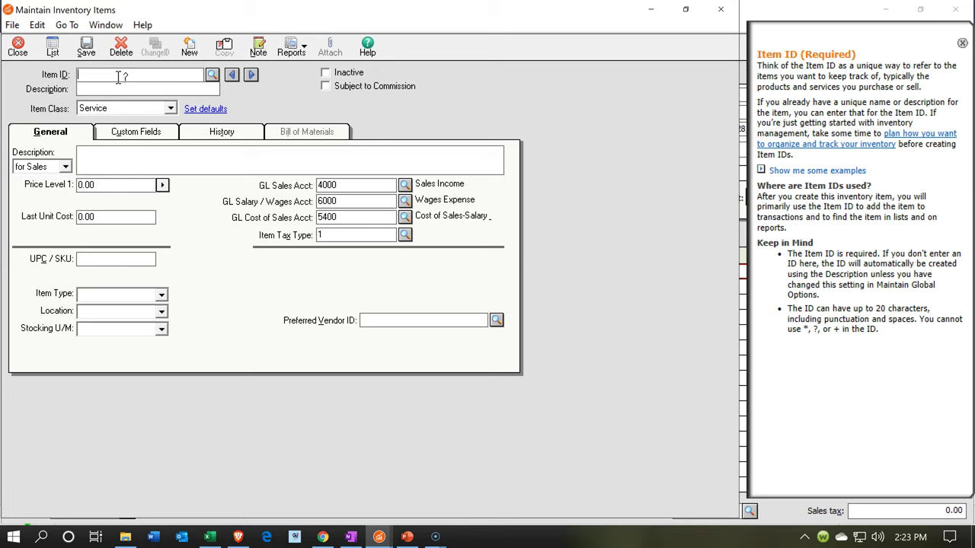
{"action": "type", "text": "Band Set"}
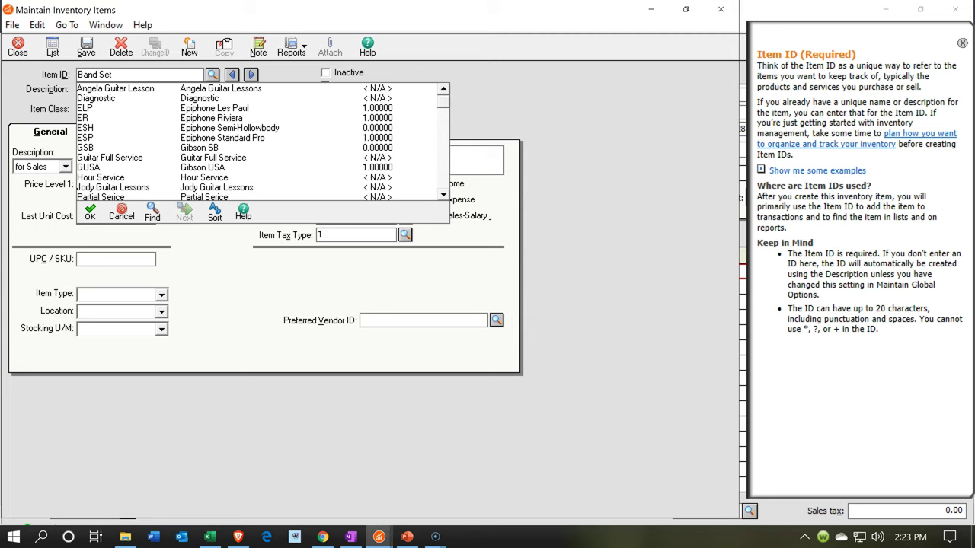
{"action": "key", "text": "Tab"}
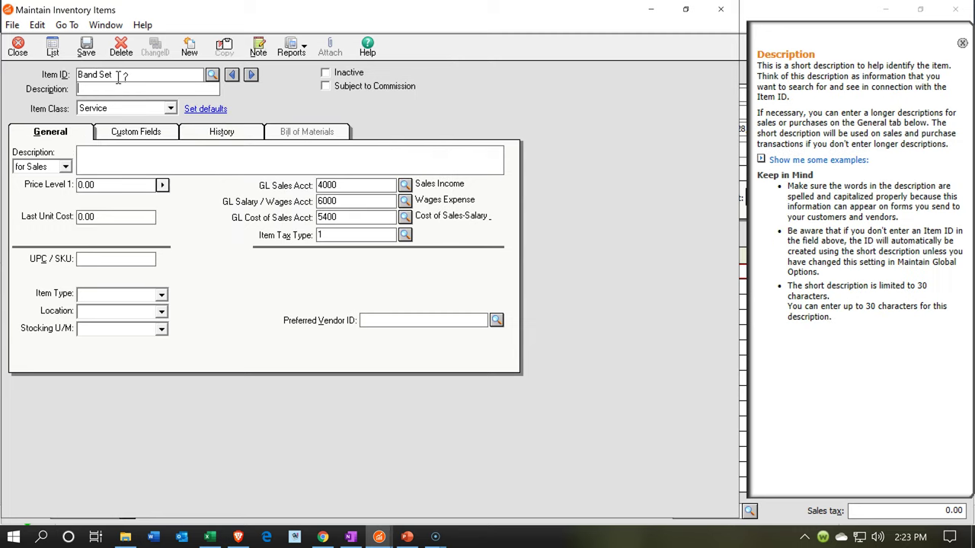
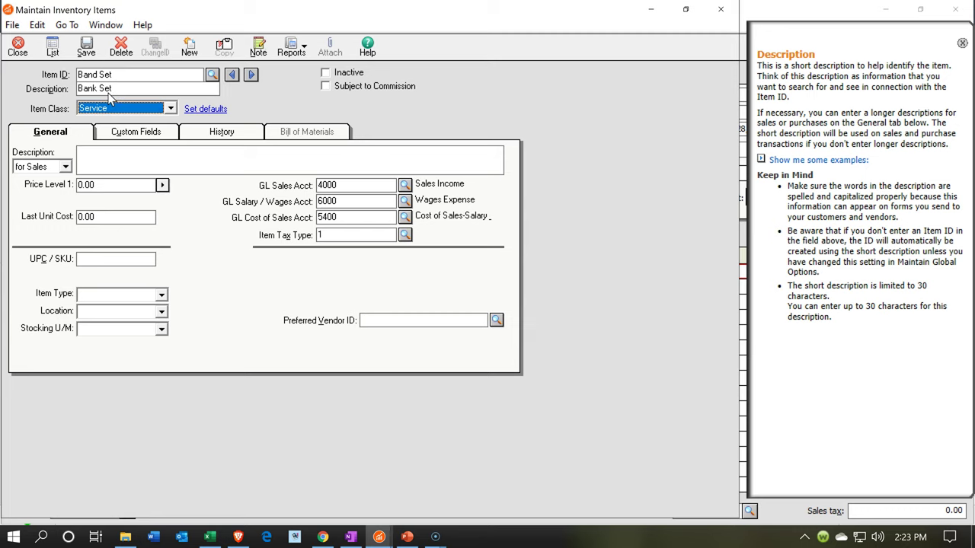
Correct the item's short description so that it reads Band Set
{"action": "key", "text": "Tab"}
{"action": "key", "text": "Tab"}
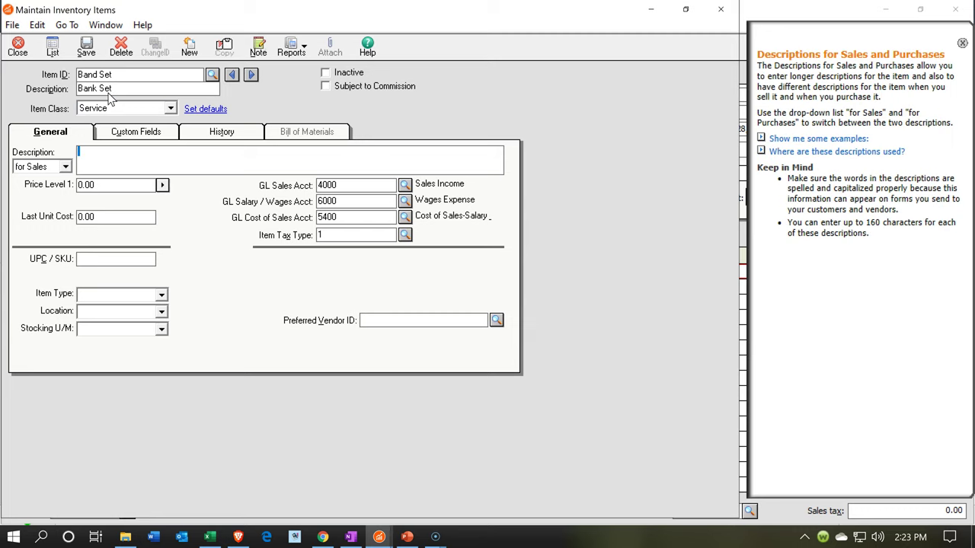
{"action": "left_click", "coordinate": [99, 89]}
{"action": "key", "text": "Left"}
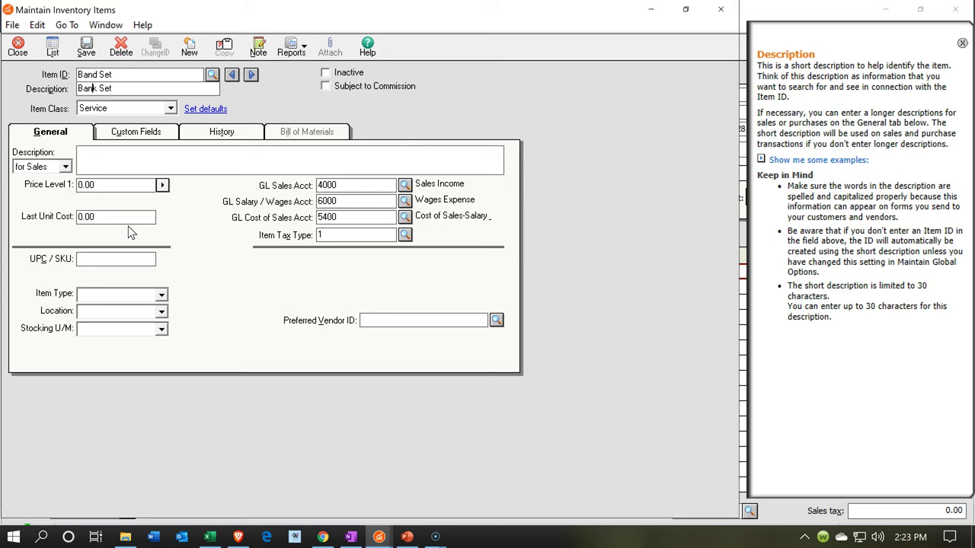
{"action": "key", "text": "Delete"}
{"action": "type", "text": "d"}
Copy the short description Band Set into the item's description for sales
{"action": "key", "text": "End"}
{"action": "key", "text": "ctrl+shift+Left"}
{"action": "key", "text": "ctrl+shift+Left"}
{"action": "key", "text": "ctrl+c"}
{"action": "left_click", "coordinate": [115, 169]}
{"action": "key", "text": "ctrl+v"}
{"action": "key", "text": "Tab"}
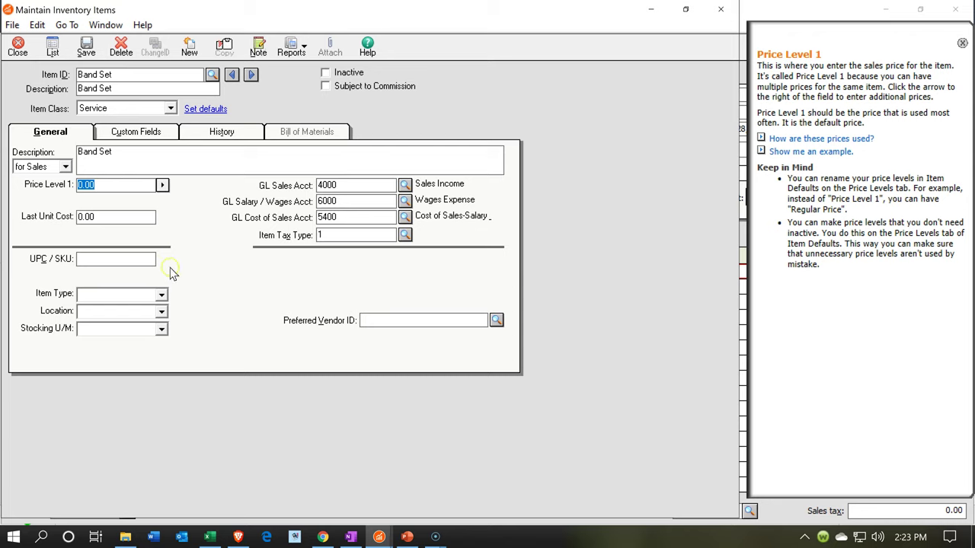
Set the Band Set item's Price Level 1 to 500.00
{"action": "type", "text": "500"}
{"action": "key", "text": "Tab"}
{"action": "key", "text": "Tab"}
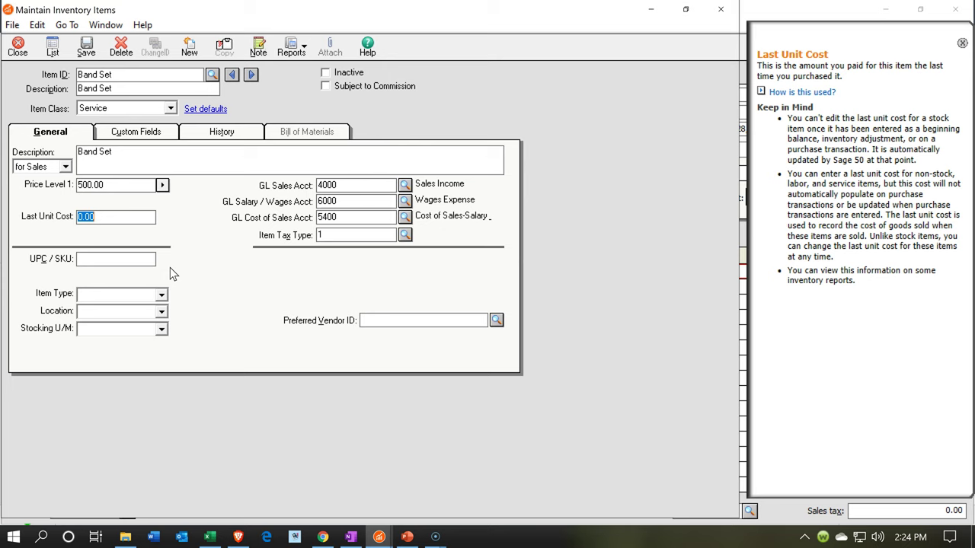
Start a new general ledger account from the item's GL sales account lookup, with account ID 4060 and description Equipment Rental
{"action": "left_click", "coordinate": [405, 185]}
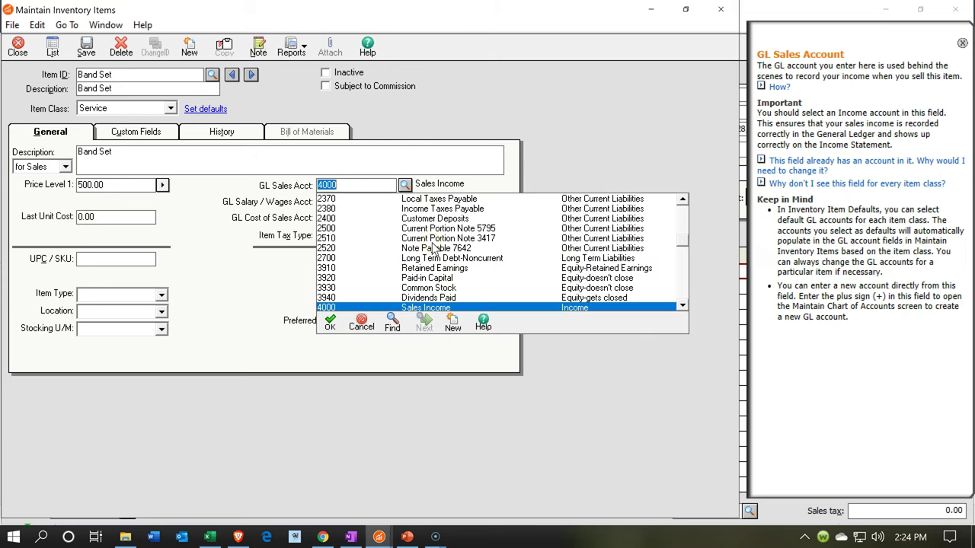
{"action": "scroll", "coordinate": [434, 250], "scroll_direction": "down", "scroll_amount": 1}
{"action": "scroll", "coordinate": [434, 250], "scroll_direction": "down", "scroll_amount": 3}
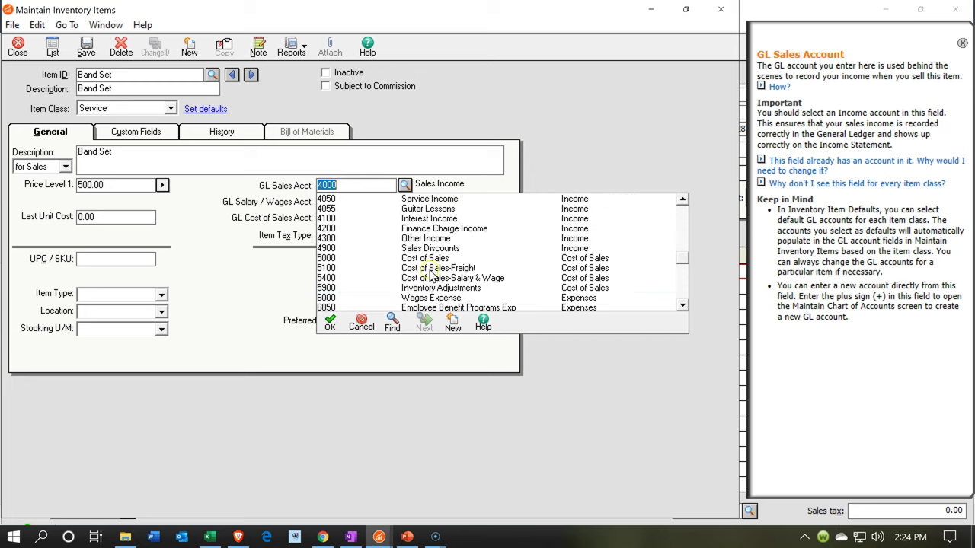
{"action": "scroll", "coordinate": [432, 276], "scroll_direction": "up", "scroll_amount": 1}
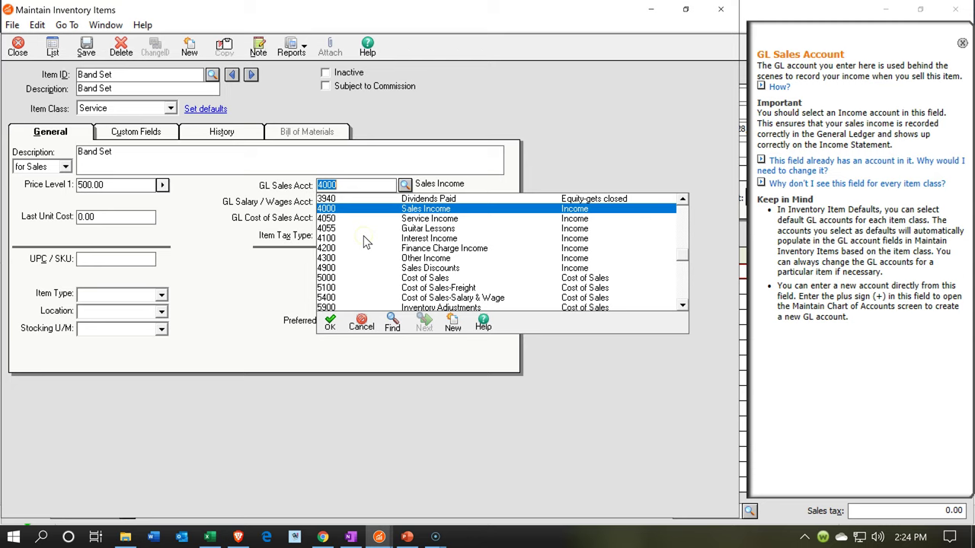
{"action": "left_click", "coordinate": [451, 325]}
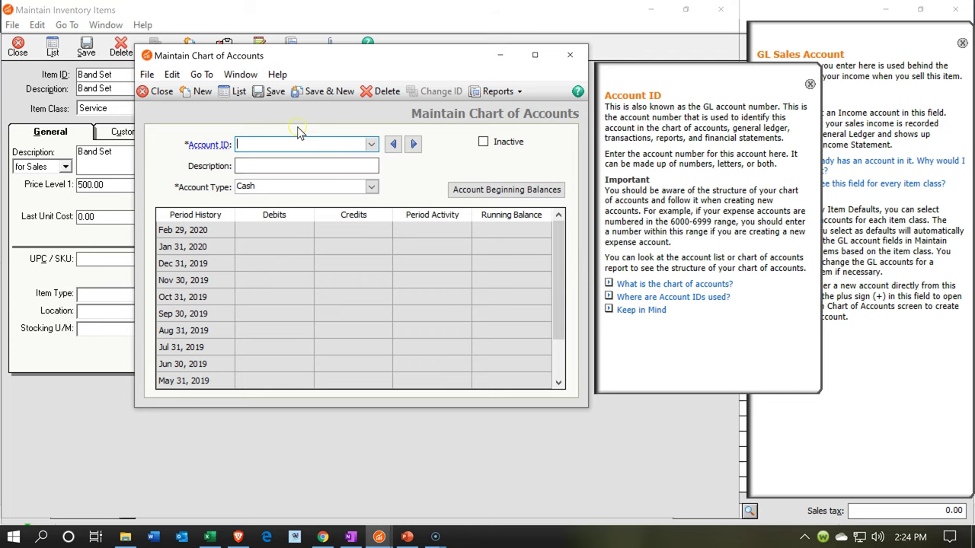
{"action": "type", "text": "4060"}
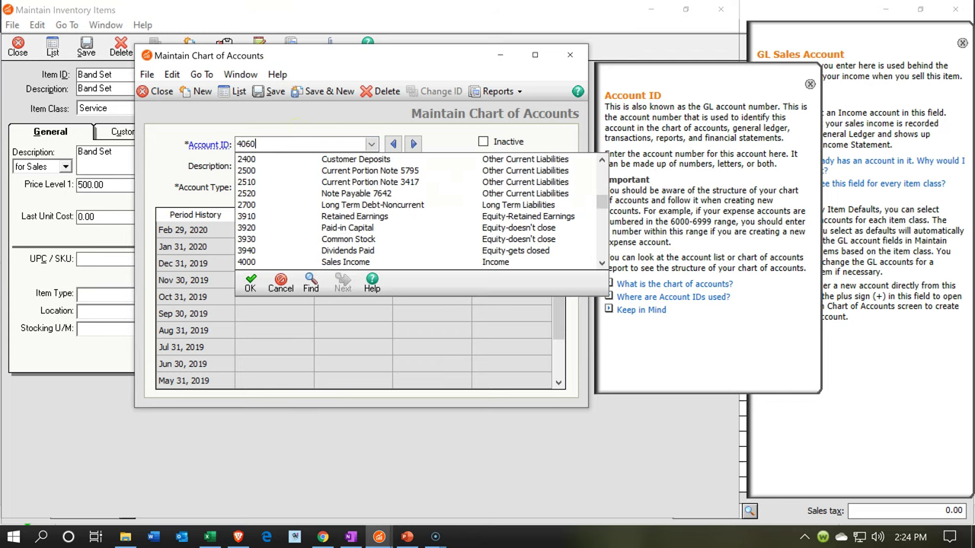
{"action": "key", "text": "Tab"}
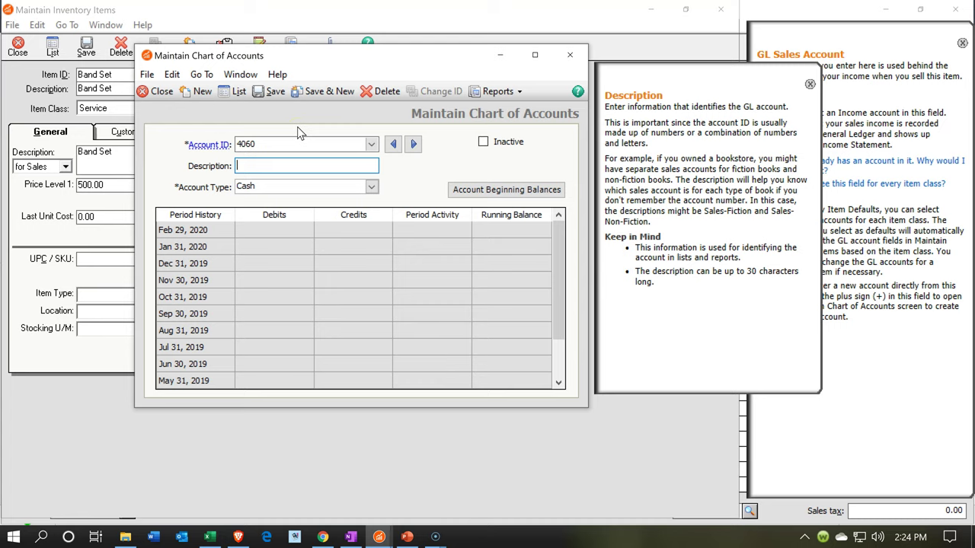
{"action": "type", "text": "Equipment Rental"}
{"action": "key", "text": "Tab"}
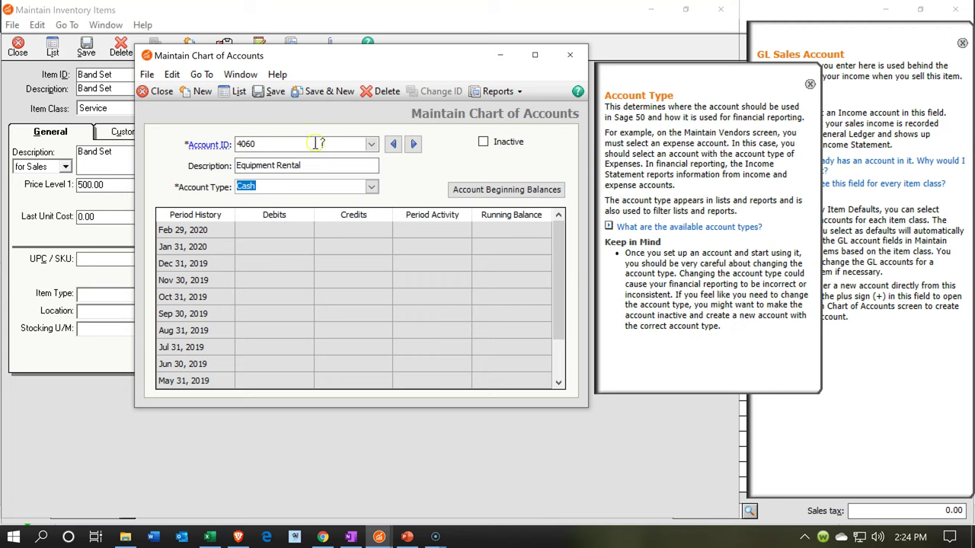
Set the Equipment Rental account's type to Income, then save the account and close its window
{"action": "left_click", "coordinate": [368, 191]}
{"action": "scroll", "coordinate": [338, 231], "scroll_direction": "down", "scroll_amount": 1}
{"action": "scroll", "coordinate": [338, 231], "scroll_direction": "down", "scroll_amount": 2}
{"action": "left_click", "coordinate": [278, 239]}
{"action": "left_click", "coordinate": [278, 239]}
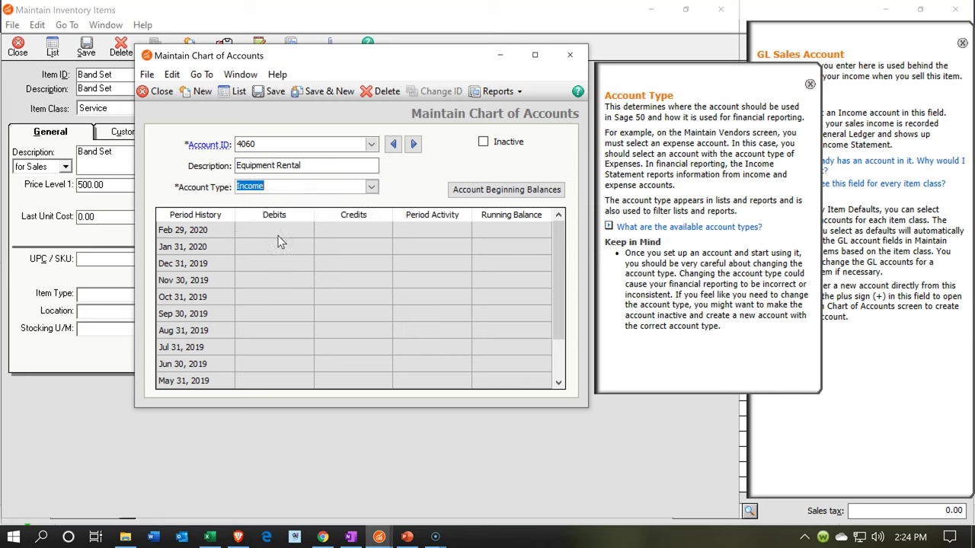
{"action": "left_click", "coordinate": [270, 91]}
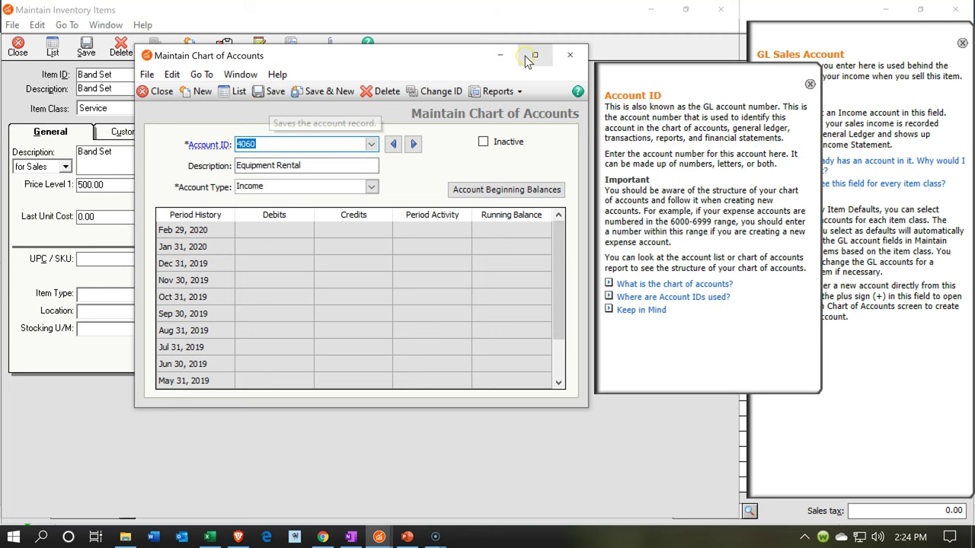
{"action": "left_click", "coordinate": [570, 55]}
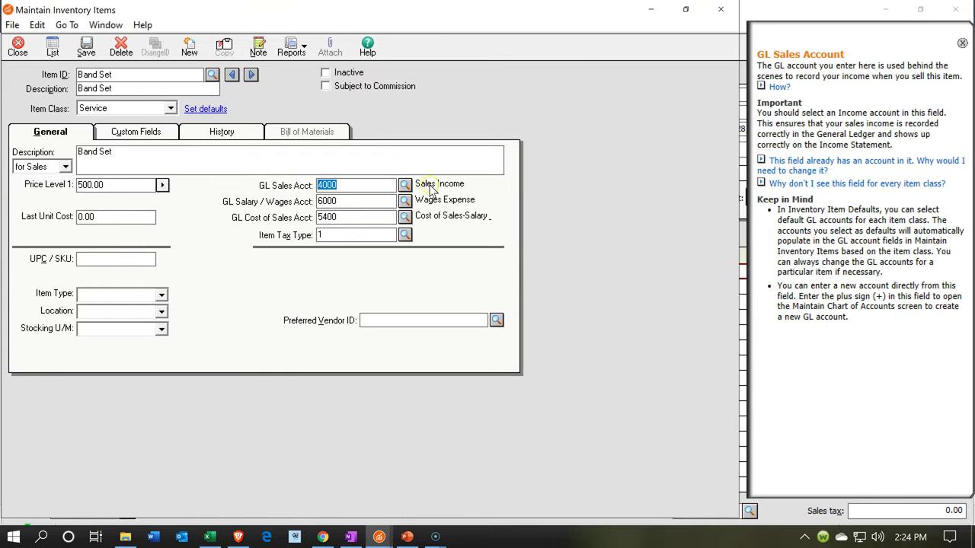
Assign account 4060 Equipment Rental as the Band Set item's GL sales account
{"action": "left_click", "coordinate": [405, 185]}
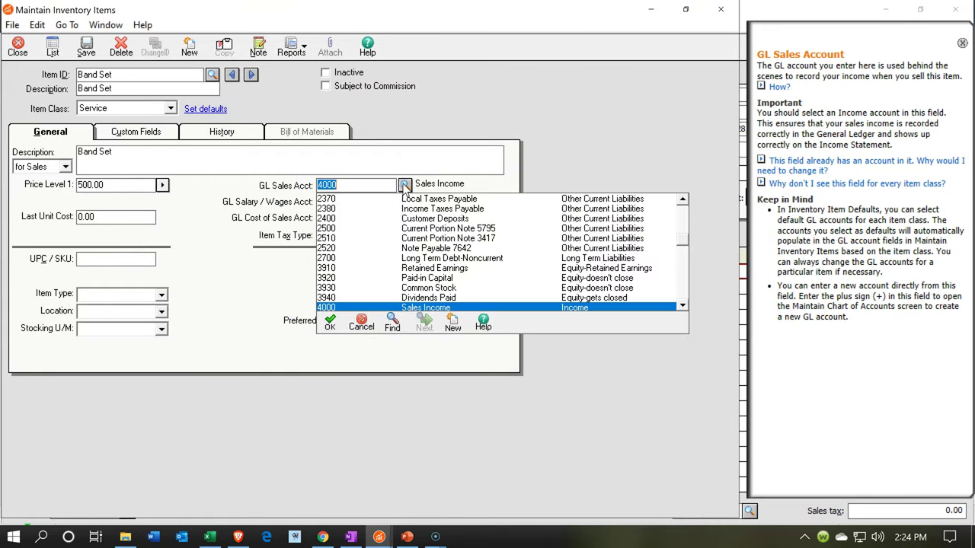
{"action": "scroll", "coordinate": [429, 261], "scroll_direction": "down", "scroll_amount": 1}
{"action": "scroll", "coordinate": [429, 261], "scroll_direction": "down", "scroll_amount": 1}
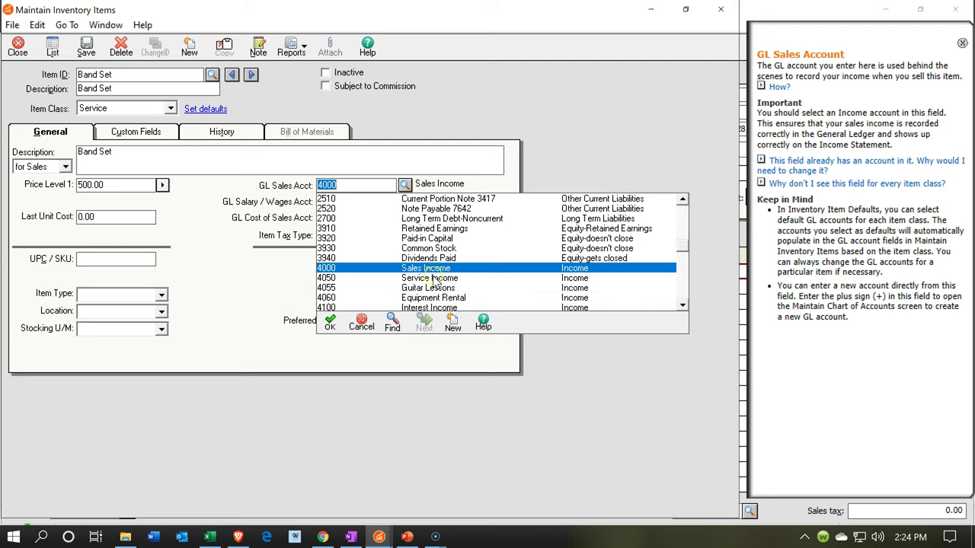
{"action": "double_click", "coordinate": [439, 298]}
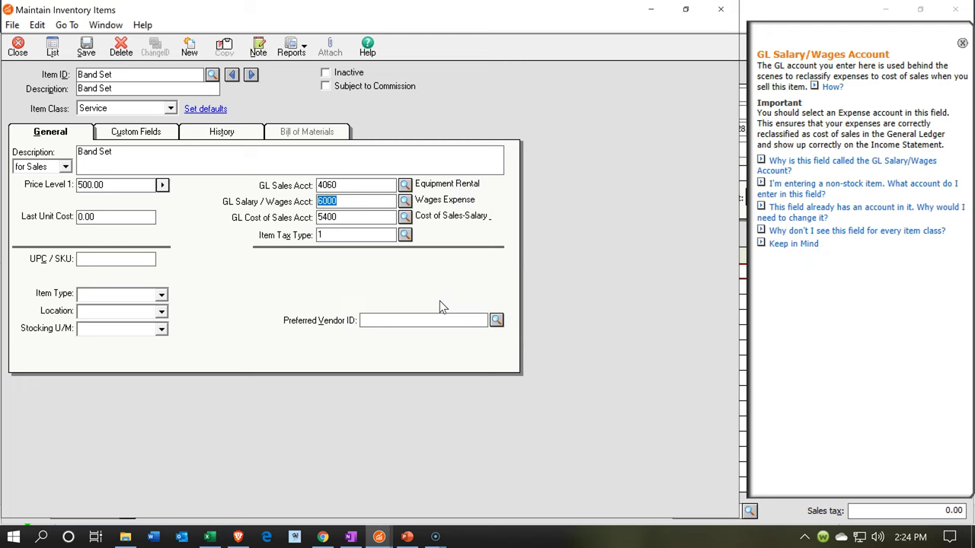
Save the Band Set item and close its record to return to the receipt
{"action": "left_click", "coordinate": [419, 284]}
{"action": "left_click", "coordinate": [175, 133]}
{"action": "left_click", "coordinate": [86, 47]}
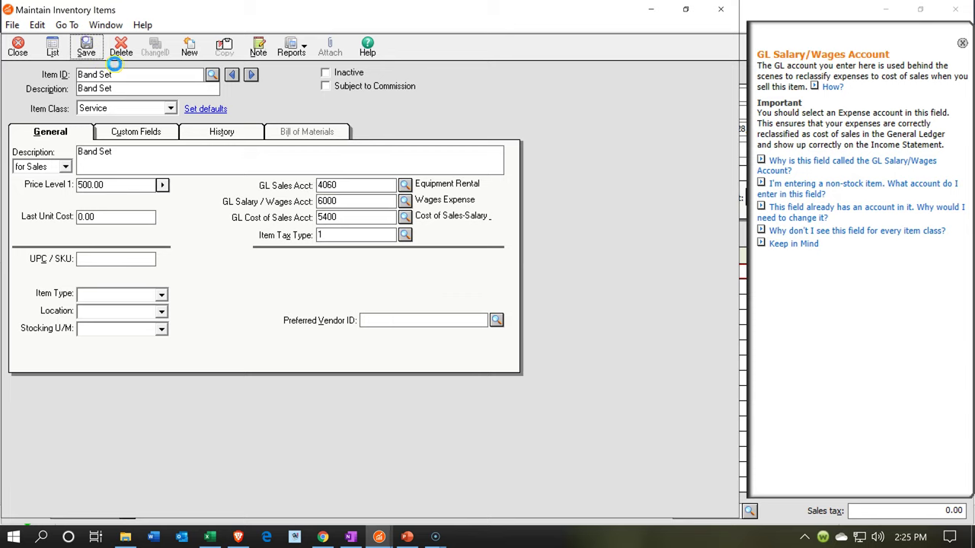
{"action": "left_click", "coordinate": [720, 11]}
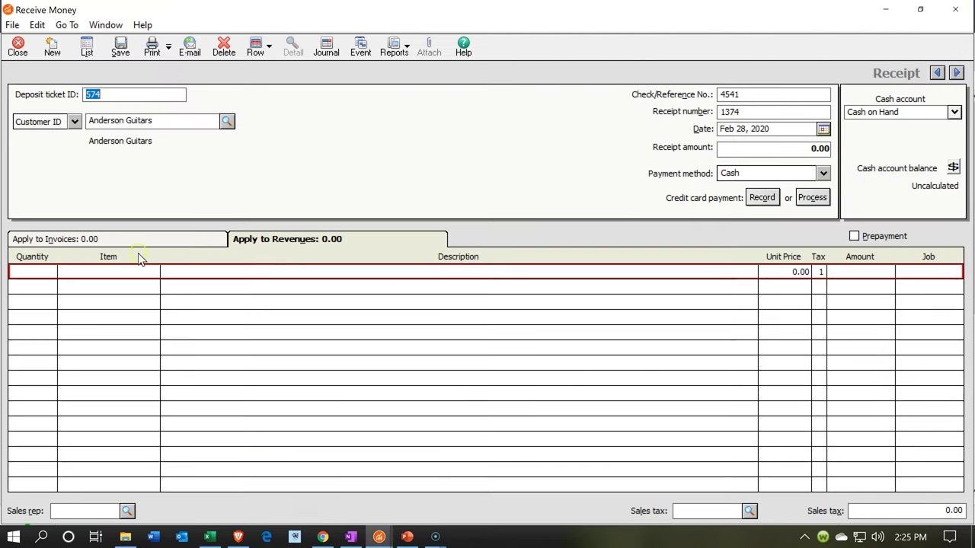
Fill the receipt's first revenue line with quantity 5 of the Band Set item
{"action": "left_click", "coordinate": [43, 272]}
{"action": "type", "text": "5"}
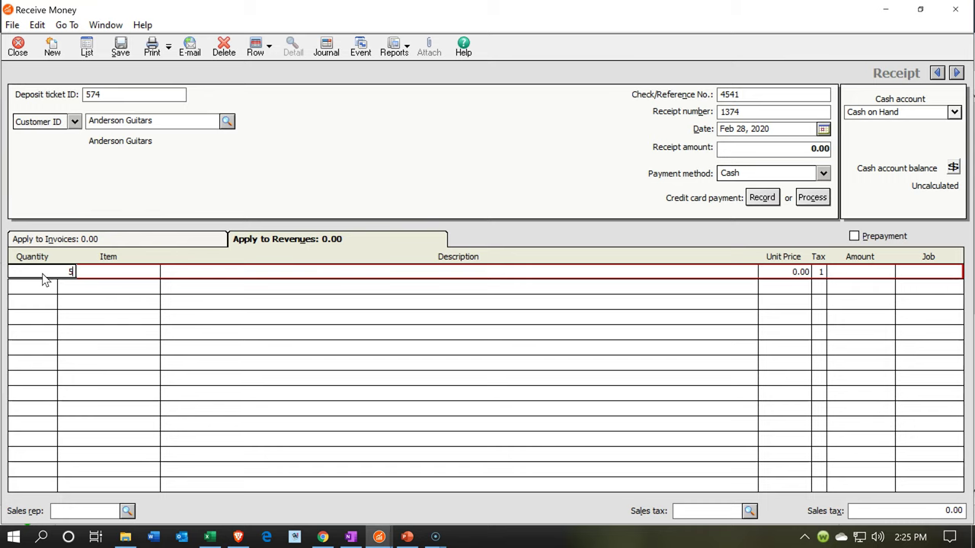
{"action": "key", "text": "Tab"}
{"action": "type", "text": "Ba"}
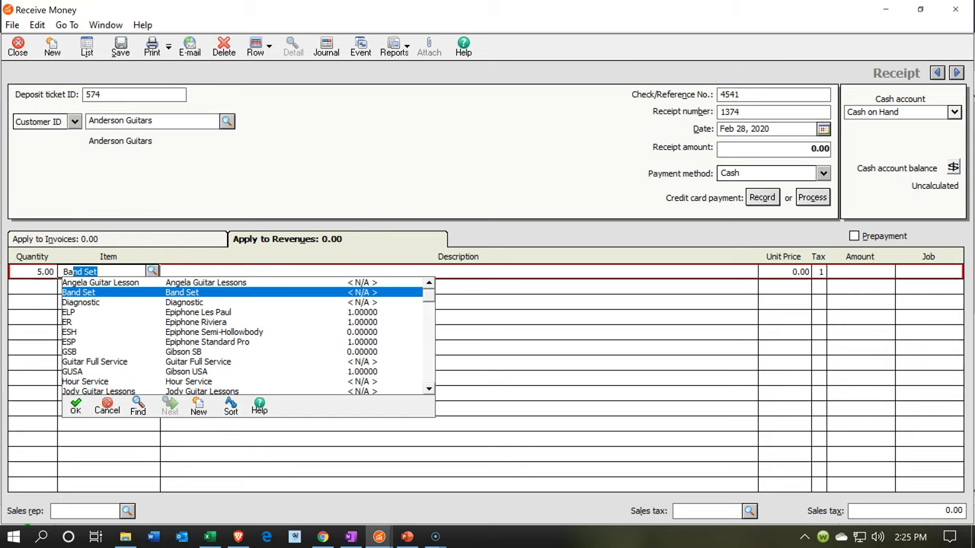
{"action": "key", "text": "Tab"}
{"action": "key", "text": "Tab"}
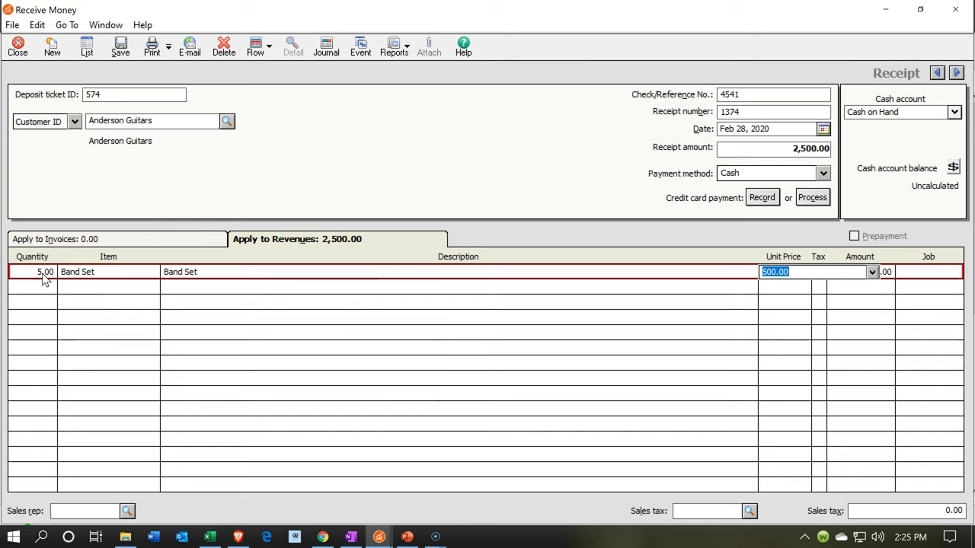
{"action": "key", "text": "Tab"}
{"action": "key", "text": "Tab"}
{"action": "key", "text": "Tab"}
{"action": "key", "text": "Tab"}
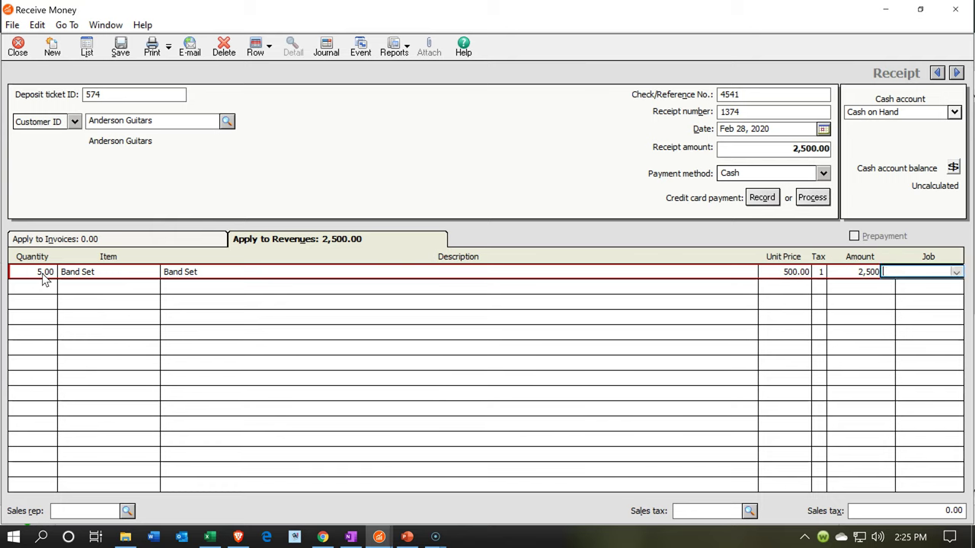
{"action": "key", "text": "Tab"}
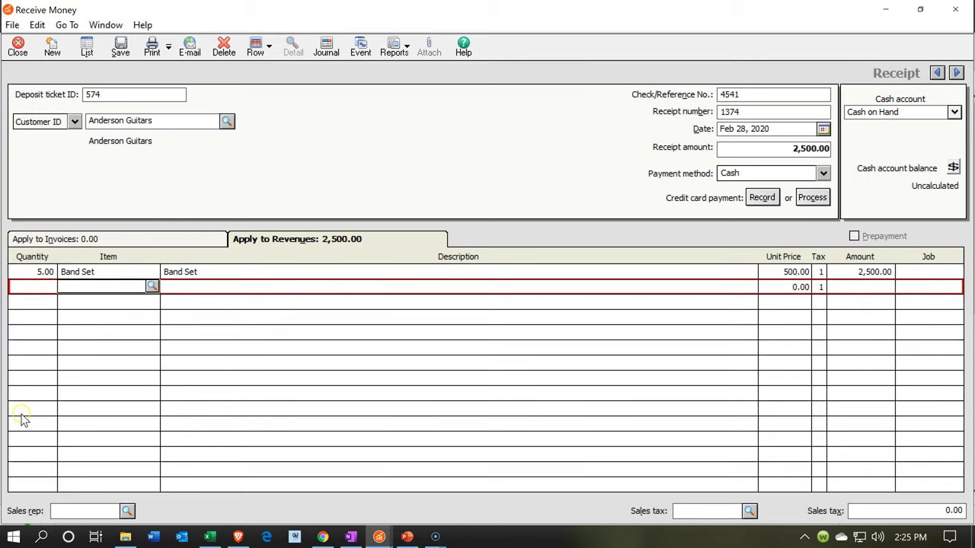
Set the Band Set line's quantity to 10, then save the receipt and close the window
{"action": "left_click", "coordinate": [14, 272]}
{"action": "type", "text": "10"}
{"action": "key", "text": "Tab"}
{"action": "key", "text": "Tab"}
{"action": "key", "text": "Tab"}
{"action": "key", "text": "Tab"}
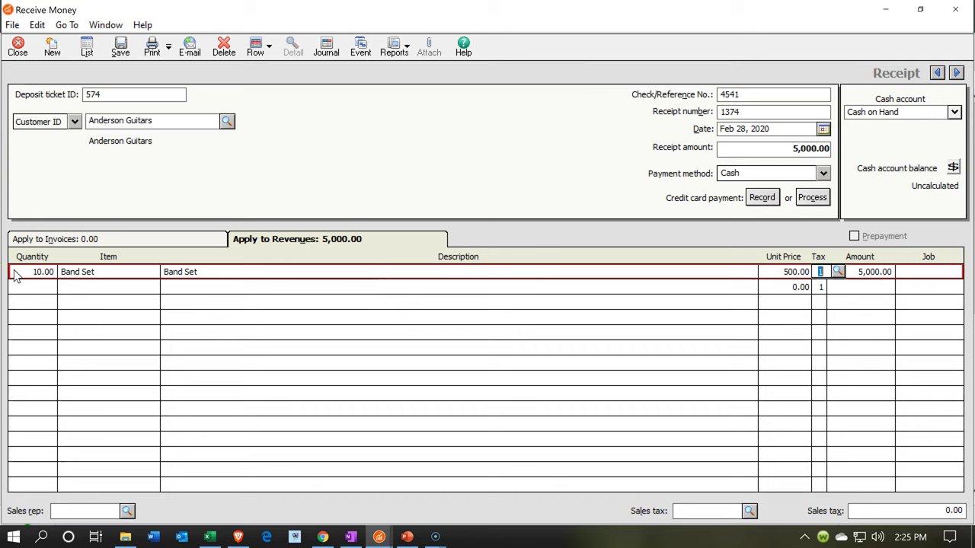
{"action": "key", "text": "Tab"}
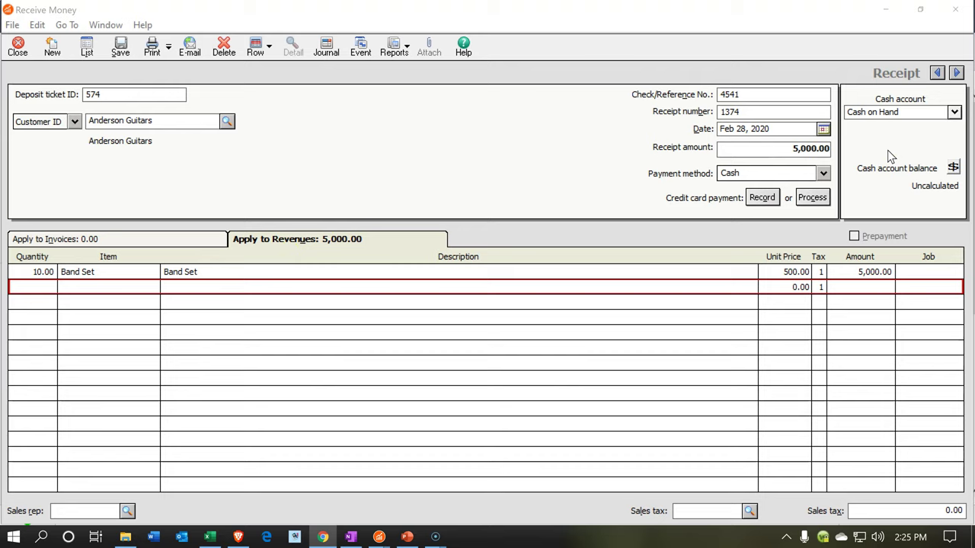
{"action": "left_click", "coordinate": [121, 46]}
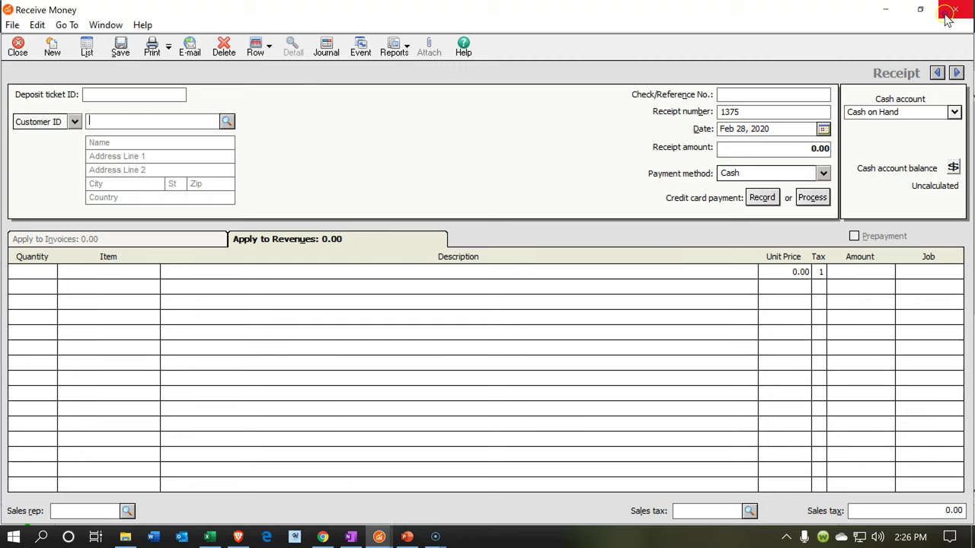
{"action": "left_click", "coordinate": [953, 10]}
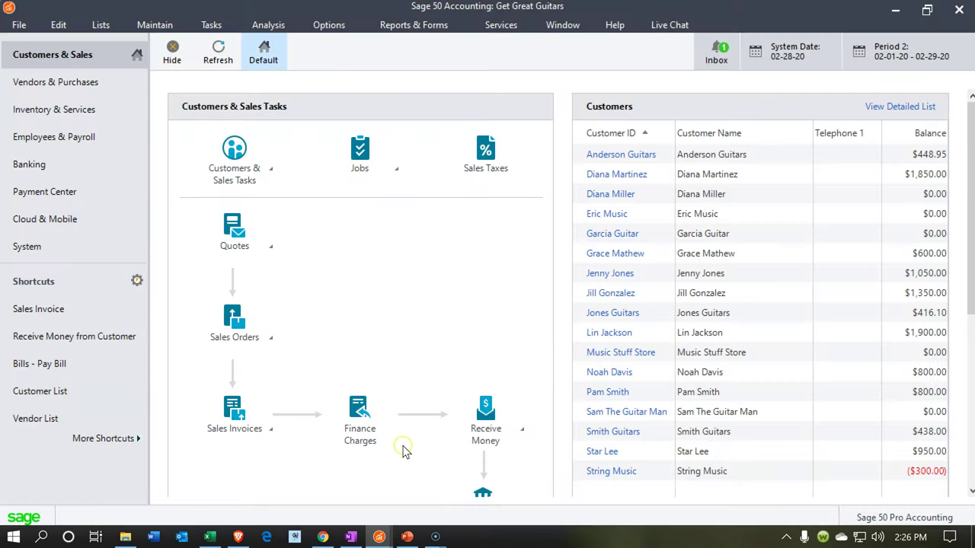
Trace the Income Statement's current-month Equipment Rental amount through the general ledger to its source receipt
{"action": "key", "text": "alt+Tab"}
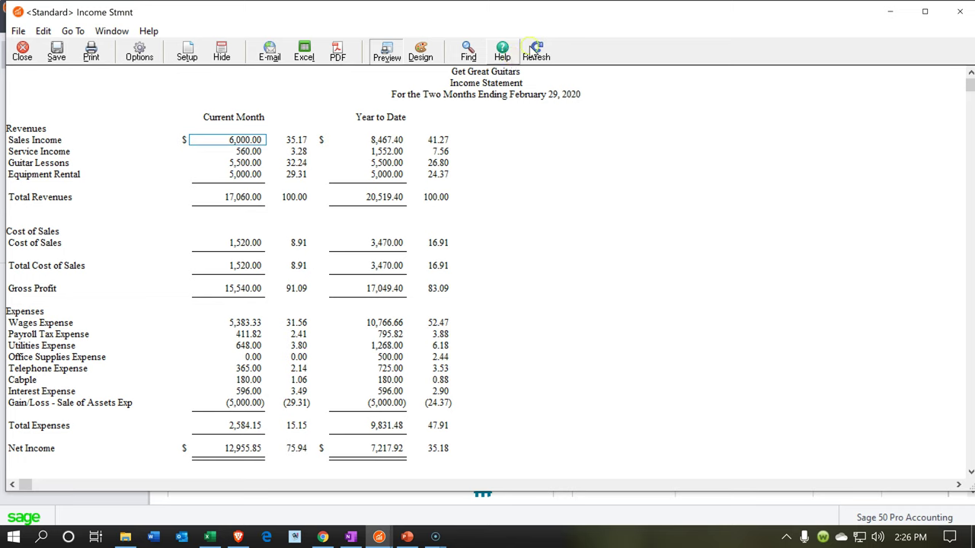
{"action": "left_click", "coordinate": [261, 176]}
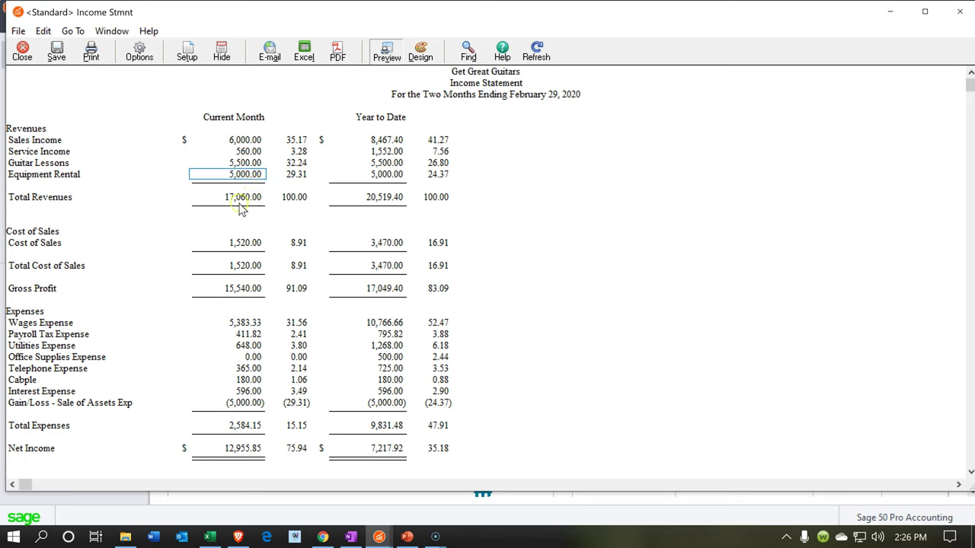
{"action": "double_click", "coordinate": [220, 176]}
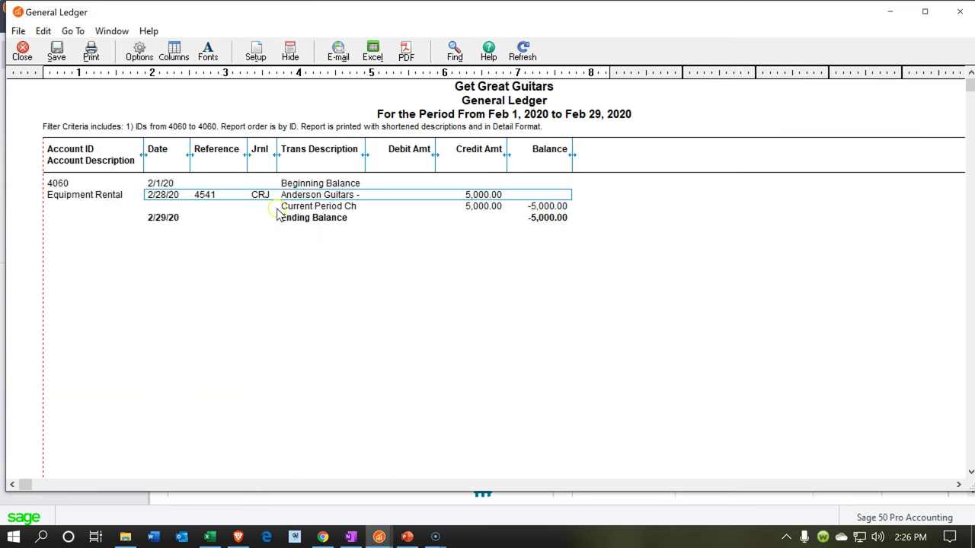
{"action": "double_click", "coordinate": [484, 195]}
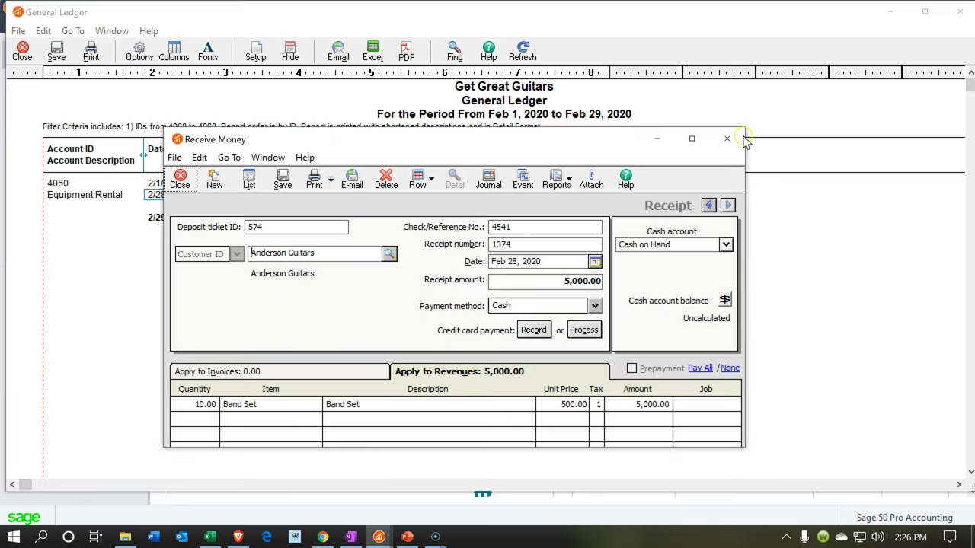
{"action": "left_click", "coordinate": [727, 138]}
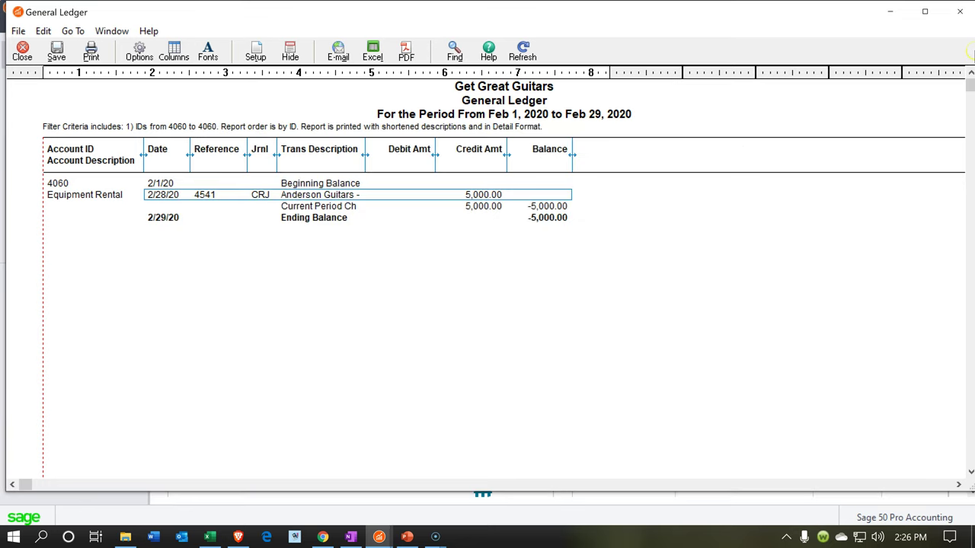
{"action": "left_click", "coordinate": [961, 12]}
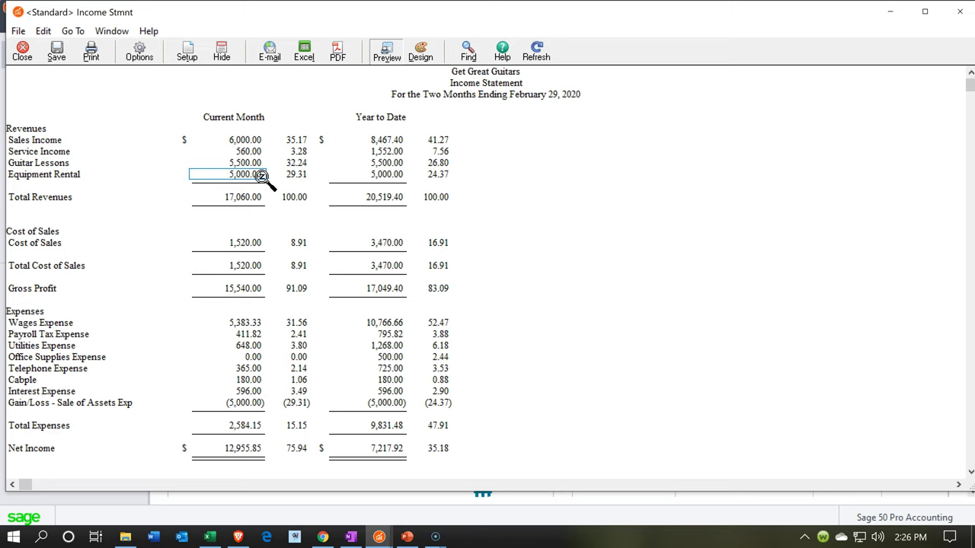
{"action": "left_click", "coordinate": [379, 537]}
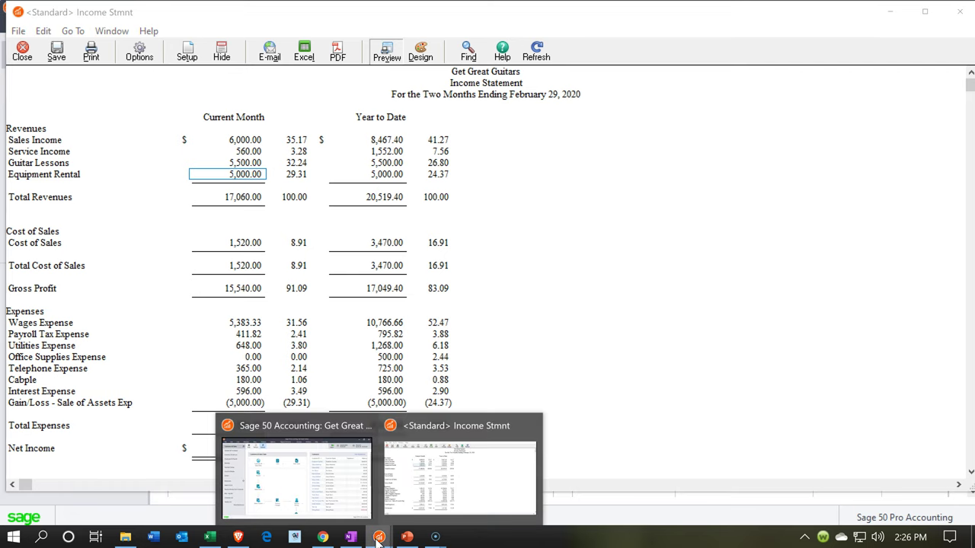
{"action": "left_click", "coordinate": [308, 494]}
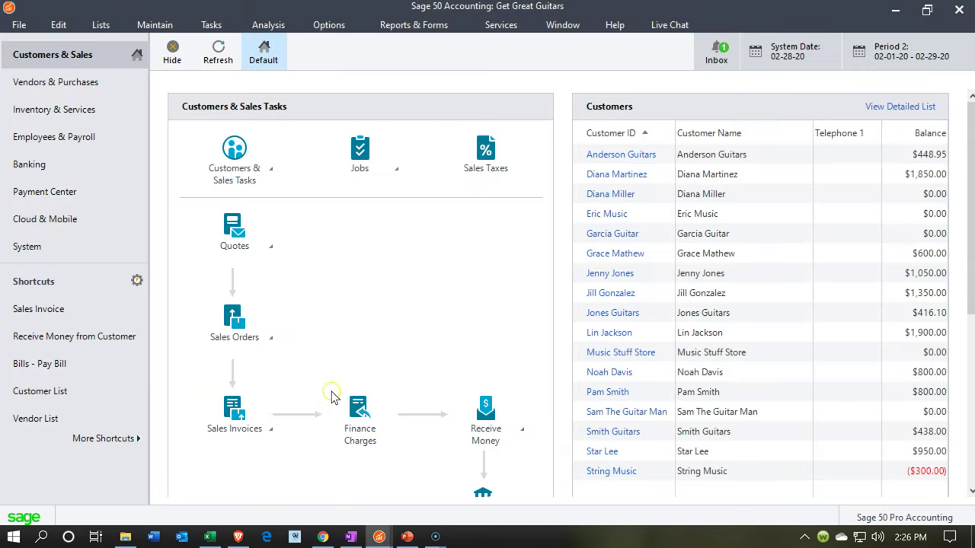
{"action": "left_click", "coordinate": [387, 292]}
{"action": "left_click", "coordinate": [430, 41]}
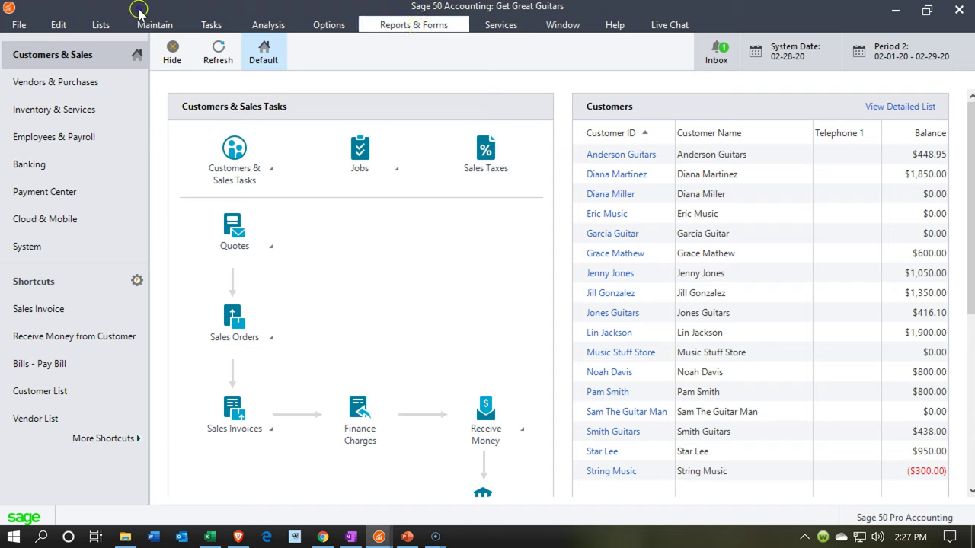
{"action": "left_click", "coordinate": [416, 27]}
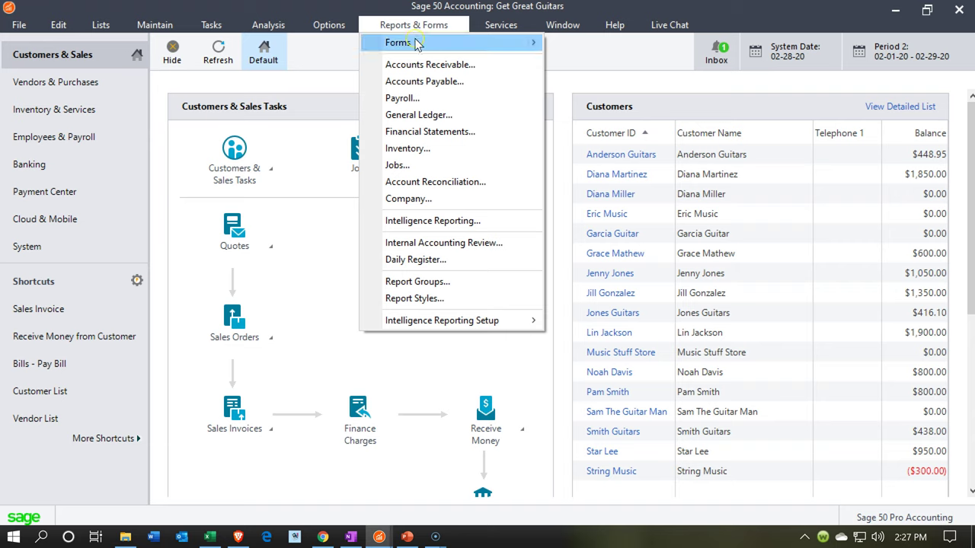
{"action": "left_click", "coordinate": [380, 539]}
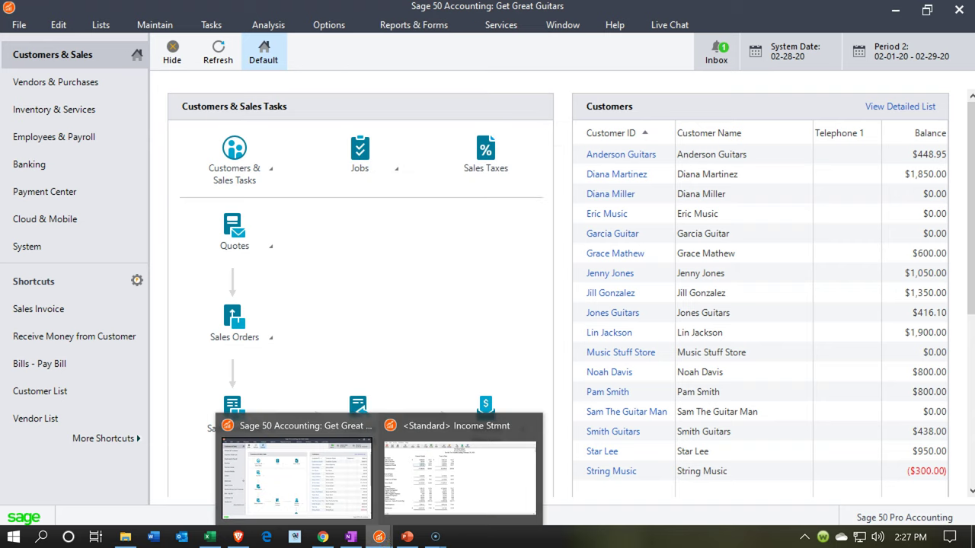
Display the standard Balance Sheet for the current period, view the general ledger detail behind Cash on Hand, and return to the report
{"action": "left_click", "coordinate": [425, 29]}
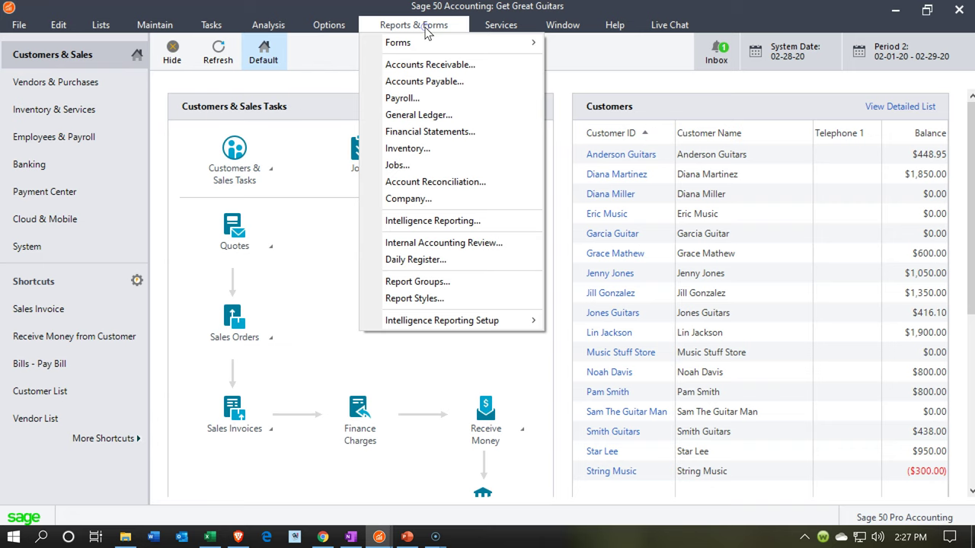
{"action": "left_click", "coordinate": [413, 132]}
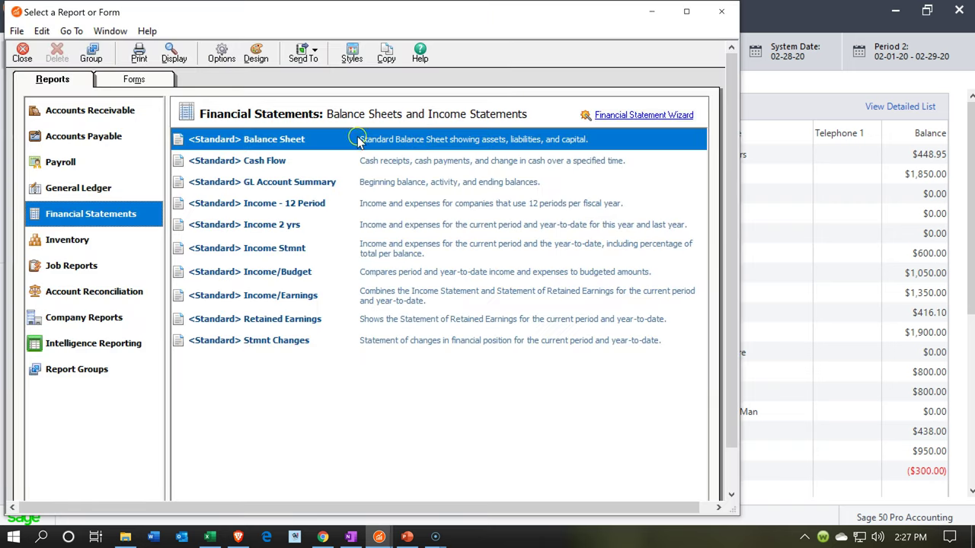
{"action": "double_click", "coordinate": [323, 138]}
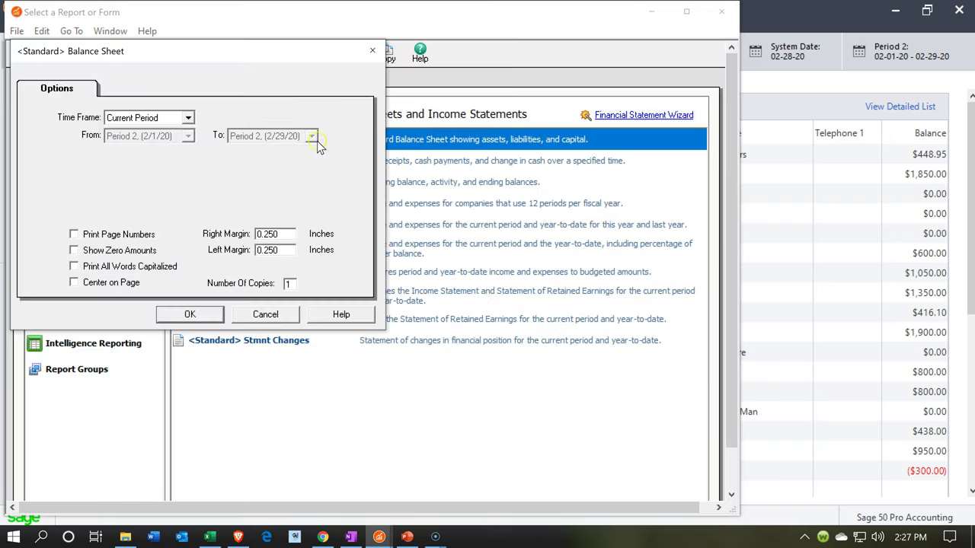
{"action": "left_click", "coordinate": [201, 312]}
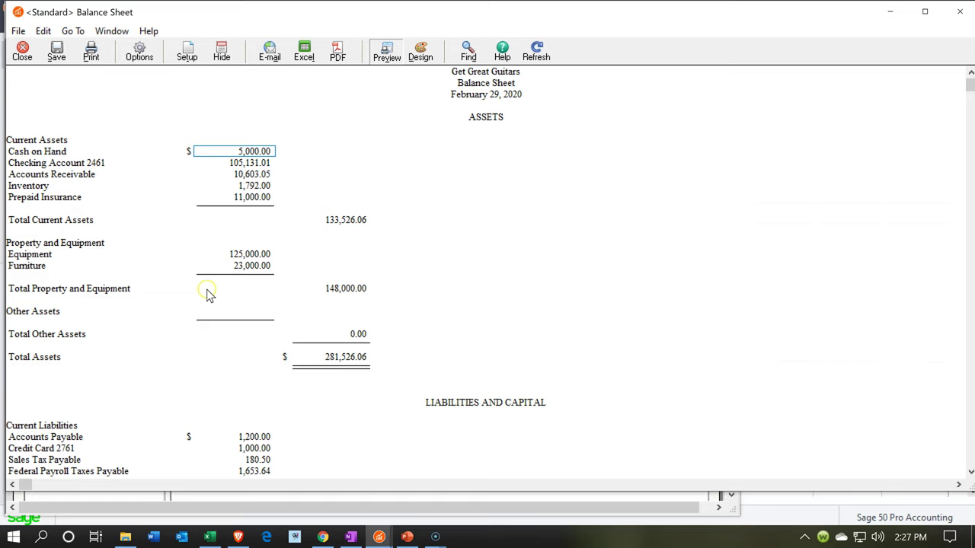
{"action": "double_click", "coordinate": [259, 150]}
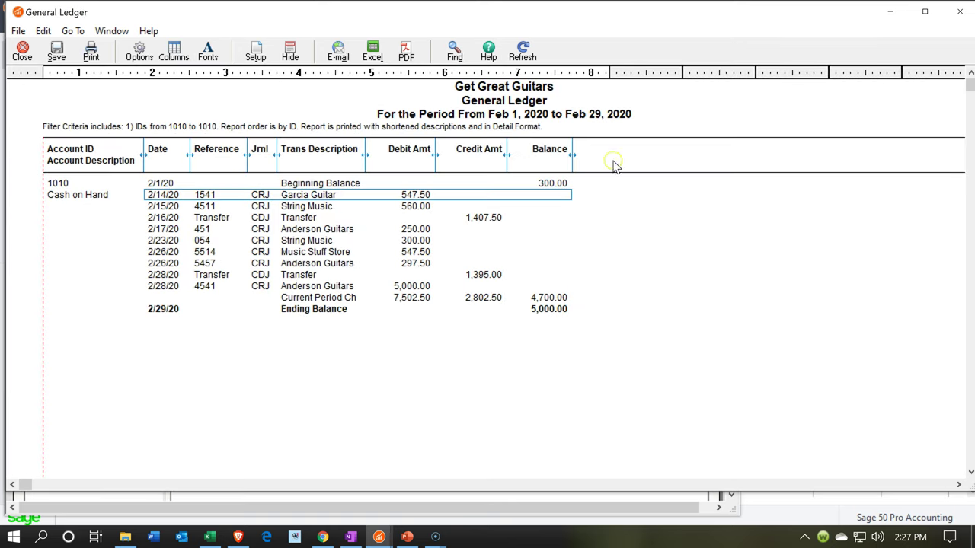
{"action": "left_click", "coordinate": [954, 12]}
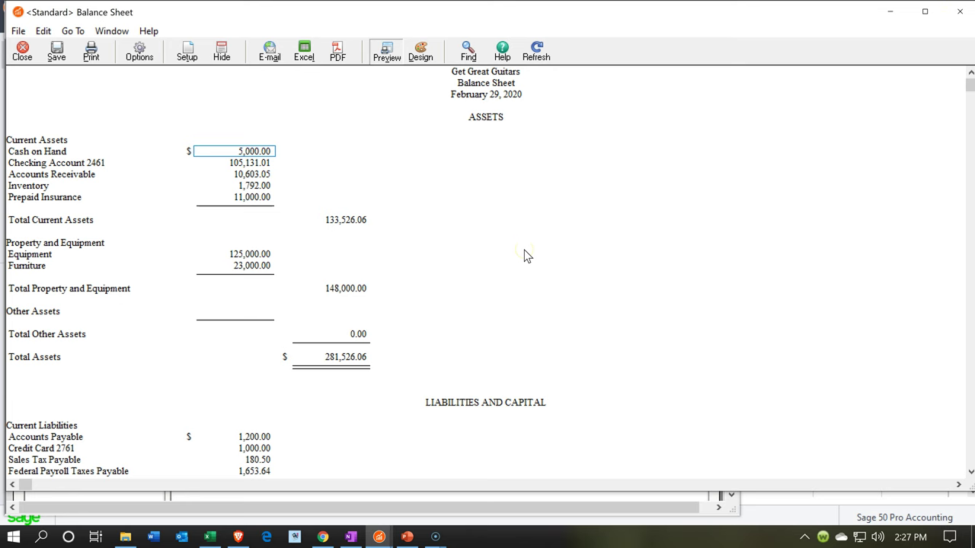